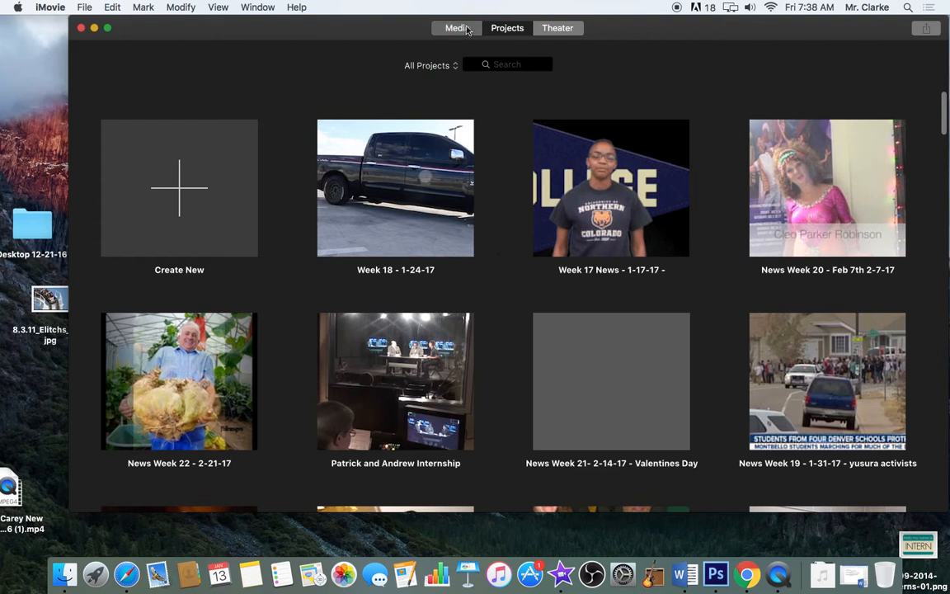
# Step: Create a new blank movie project stored in iMovie Library
pyautogui.click(551, 29)
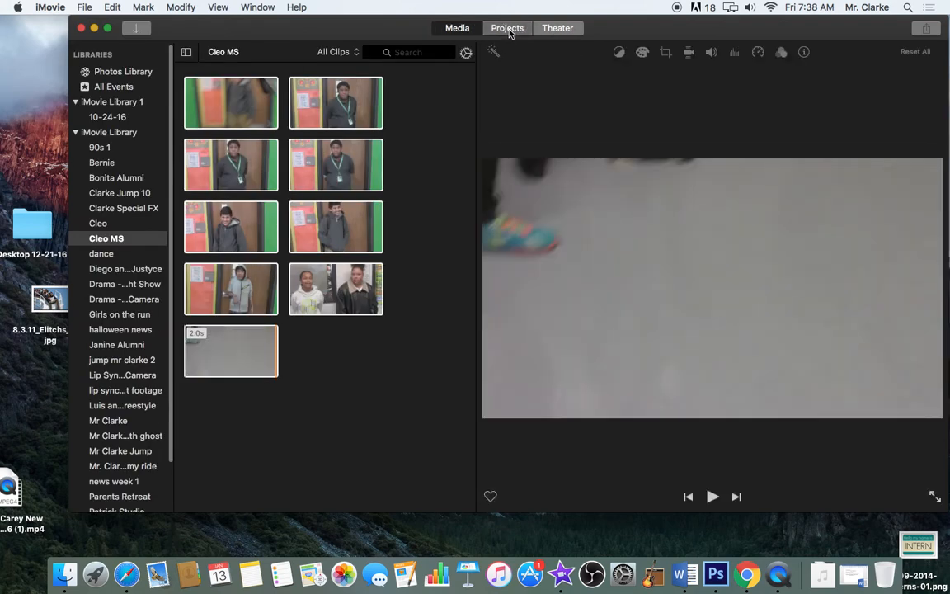
pyautogui.click(509, 31)
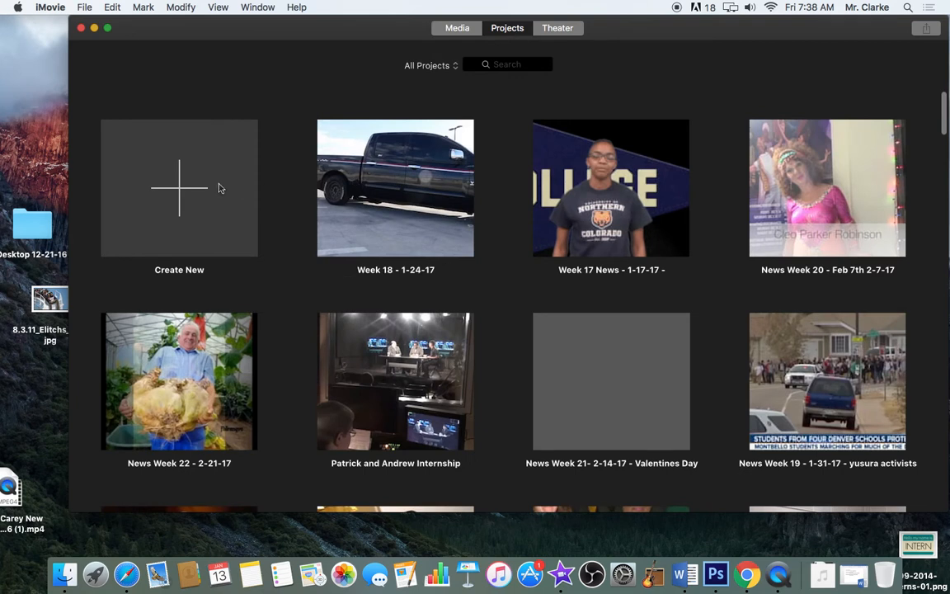
pyautogui.click(193, 181)
pyautogui.click(194, 254)
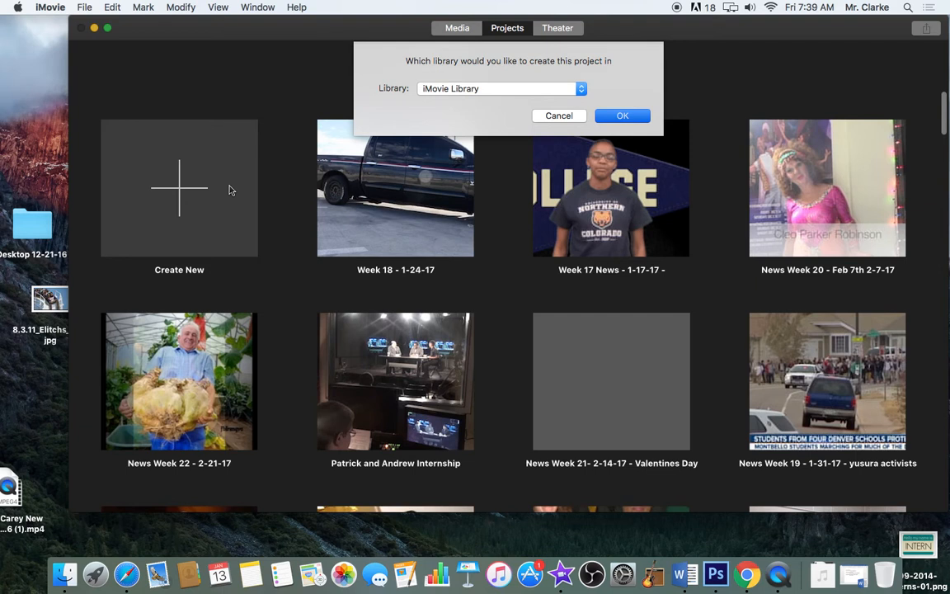
pyautogui.press('Return')
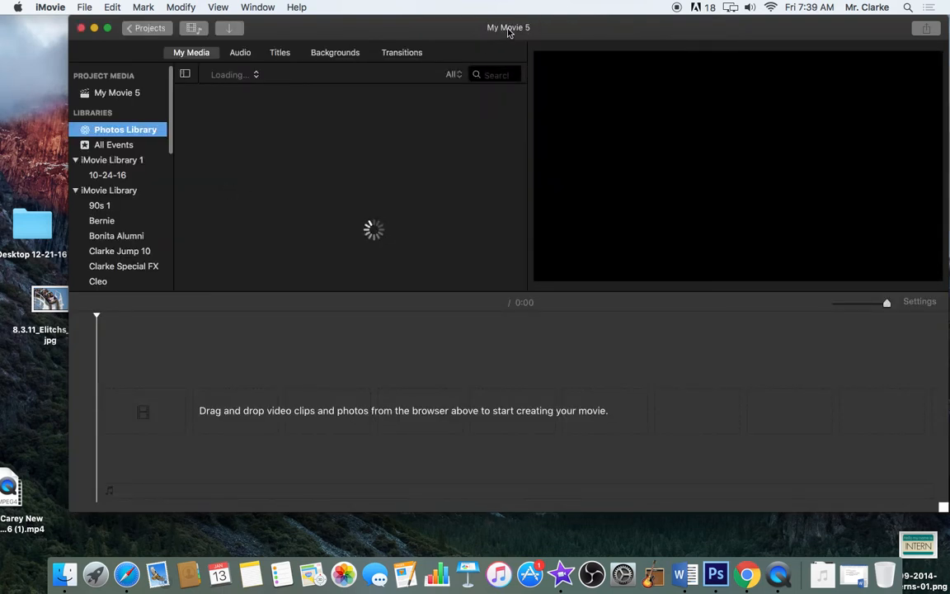
# Step: Return to the project list and save the new movie under the name iMovie Tutorial
pyautogui.click(149, 30)
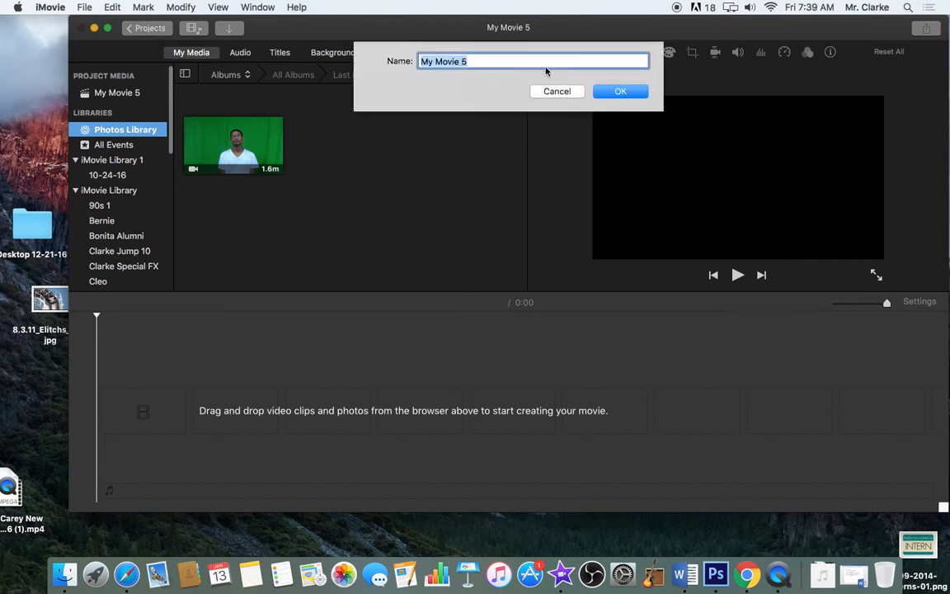
pyautogui.write('i')
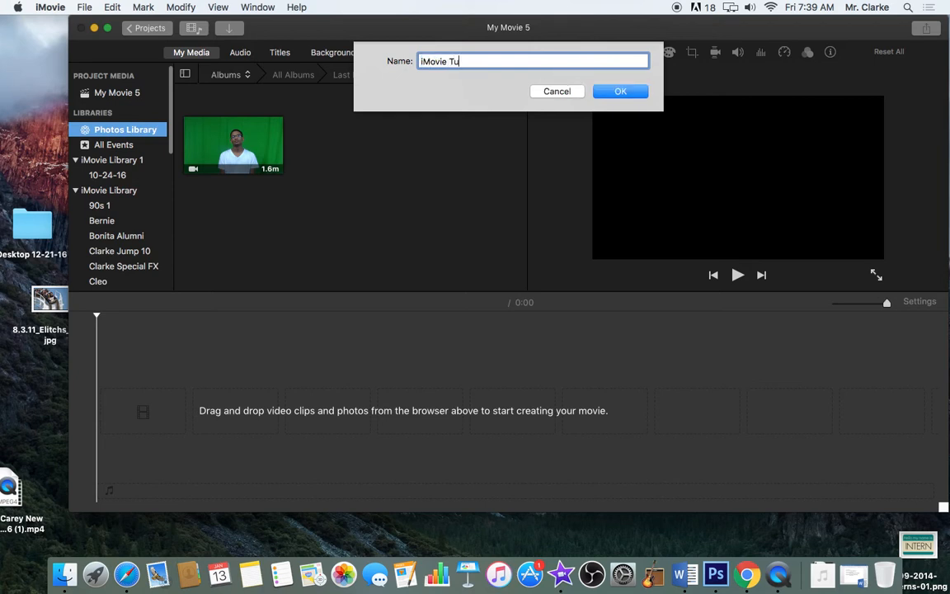
pyautogui.press('Return')
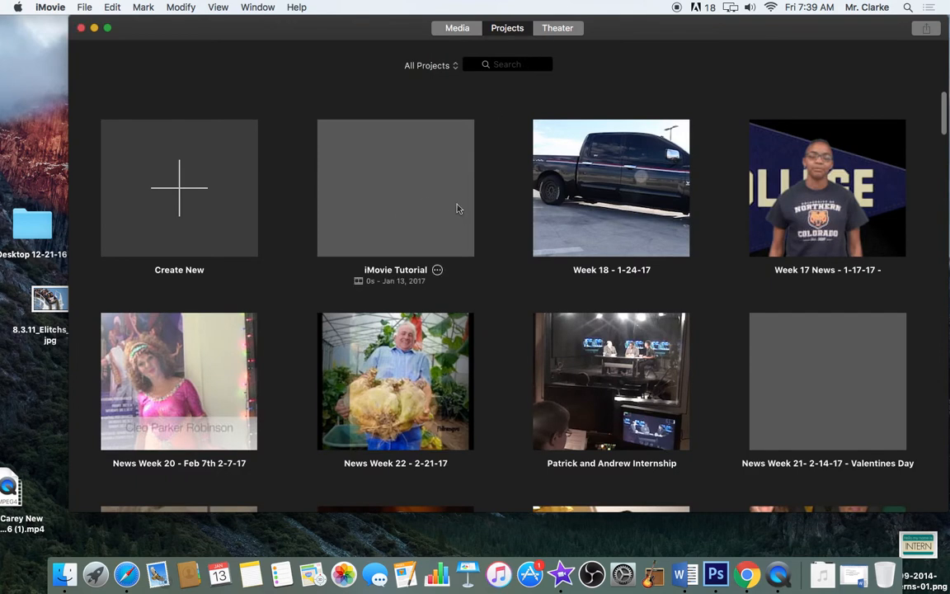
# Step: Look through the existing projects and reopen the iMovie Tutorial project for editing
pyautogui.scroll(-15, 476, 212)
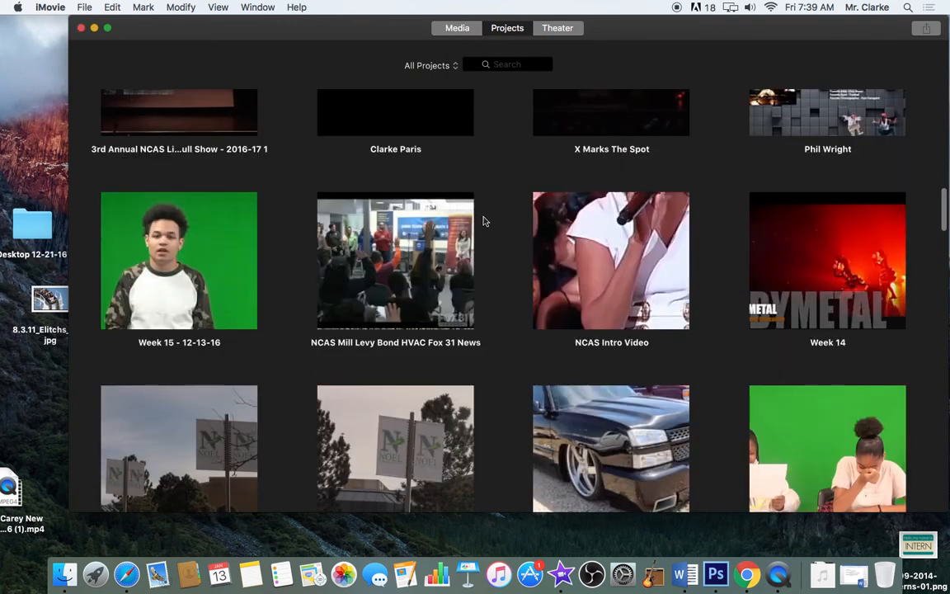
pyautogui.moveTo(945, 205); pyautogui.dragTo(936, 101)
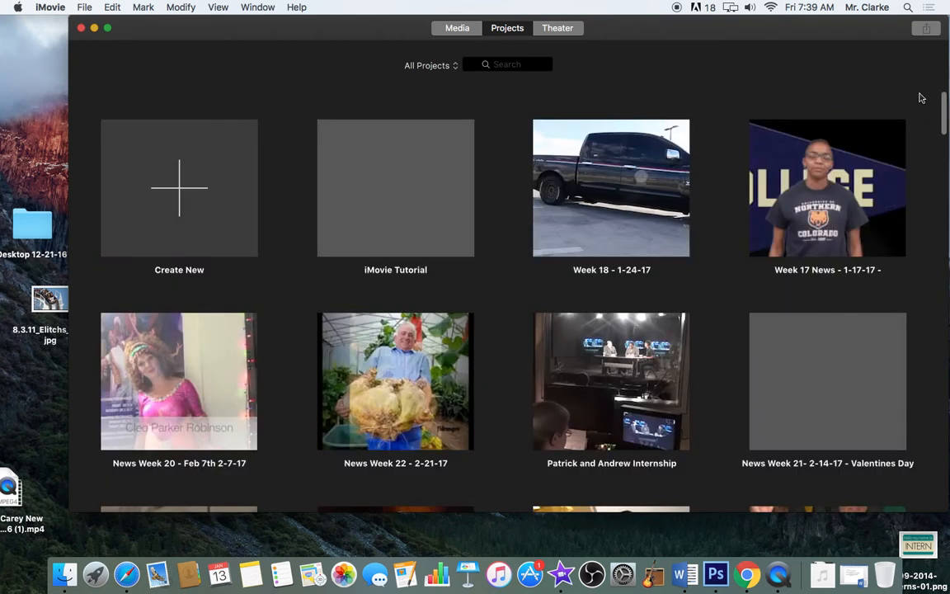
pyautogui.doubleClick(399, 202)
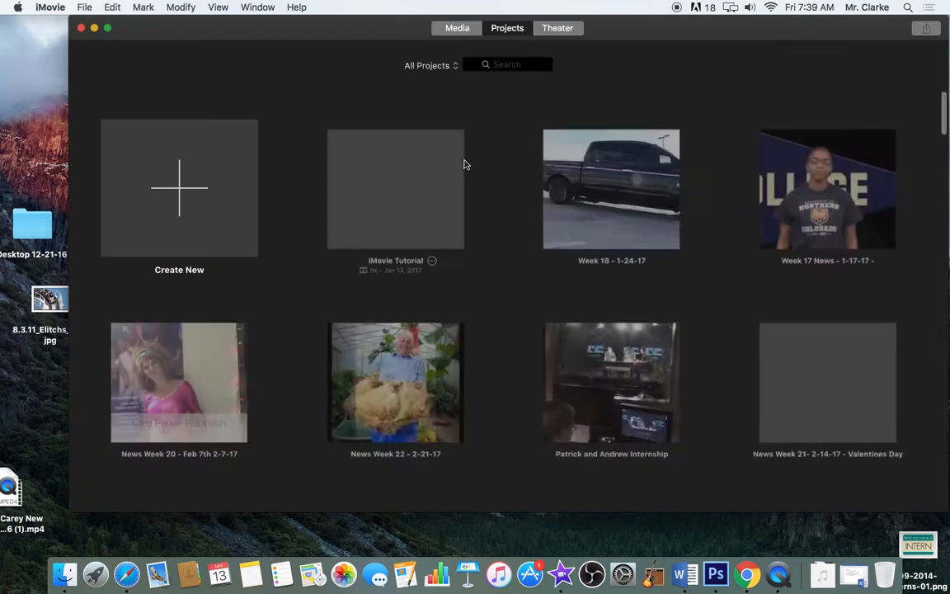
pyautogui.doubleClick(407, 177)
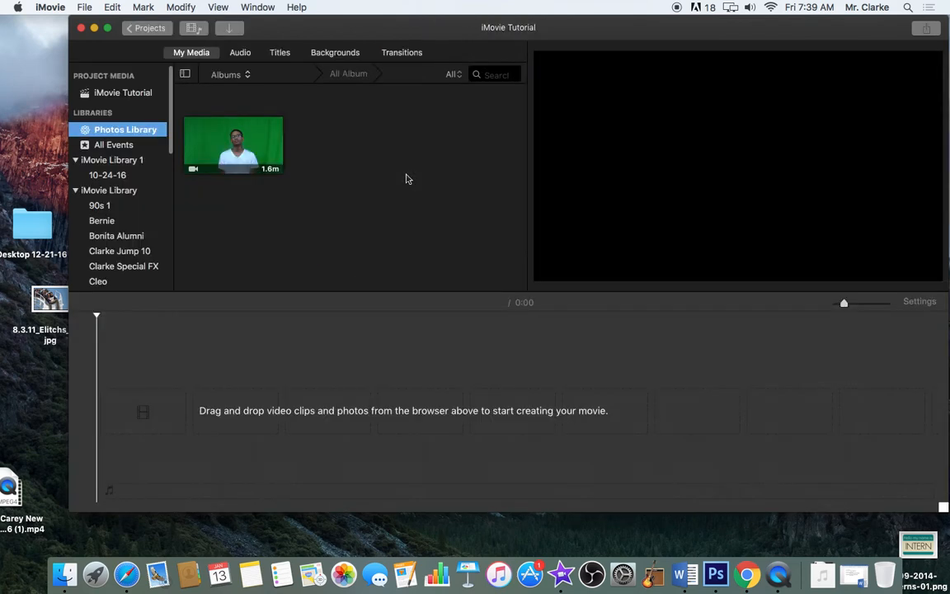
# Step: Browse the Photos Library by My Albums, examining one album's video clips and the overview of all albums
pyautogui.click(195, 52)
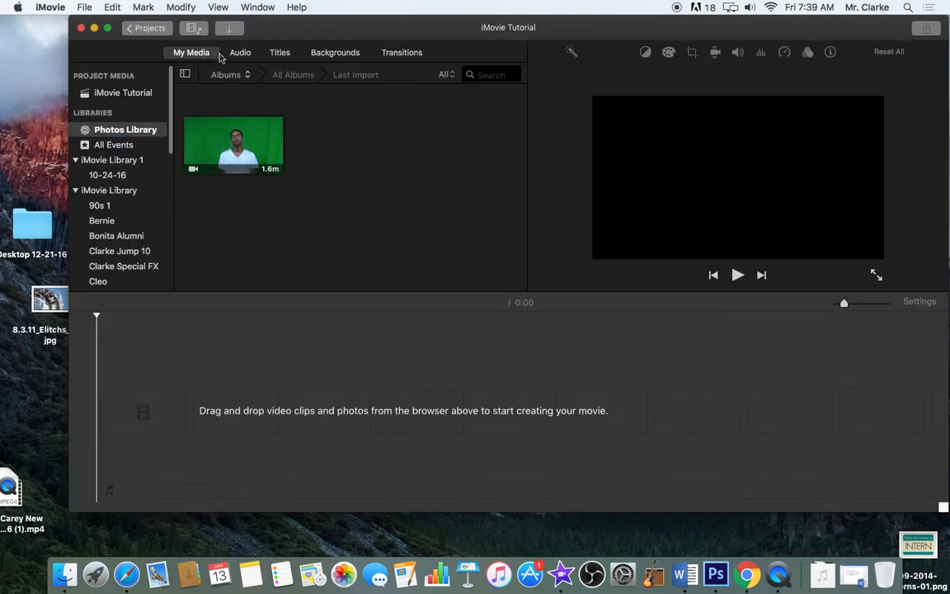
pyautogui.click(136, 134)
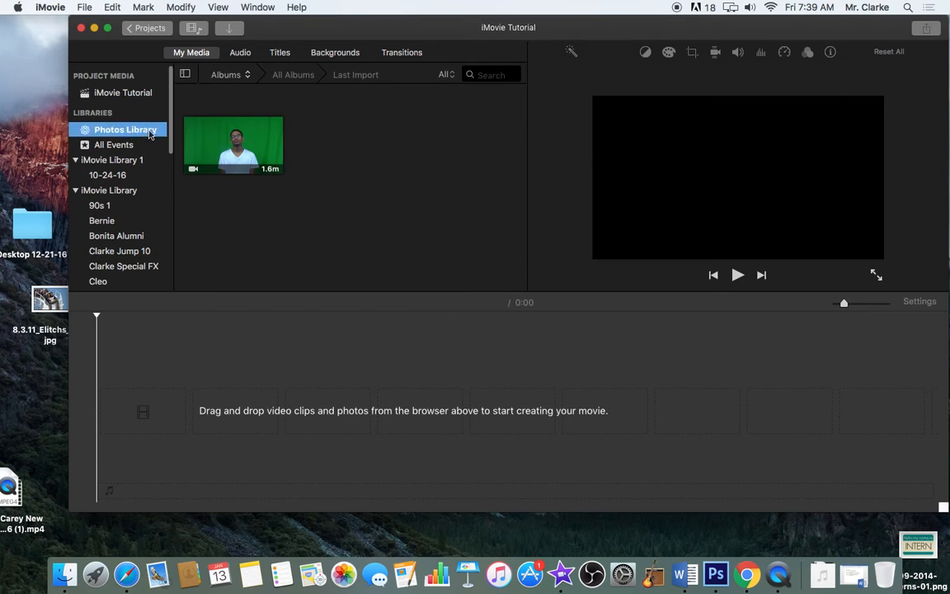
pyautogui.click(223, 76)
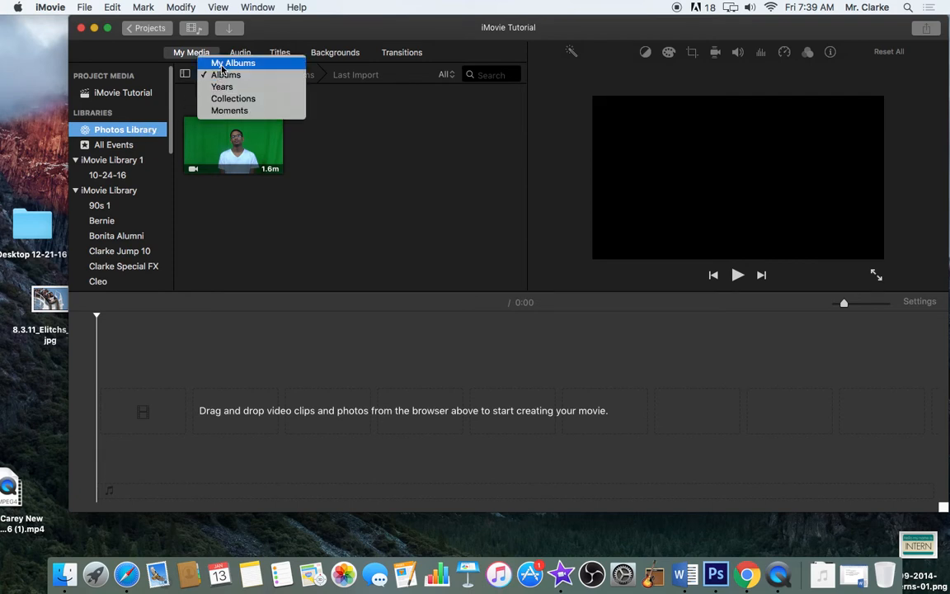
pyautogui.click(222, 65)
pyautogui.scroll(-2, 307, 112)
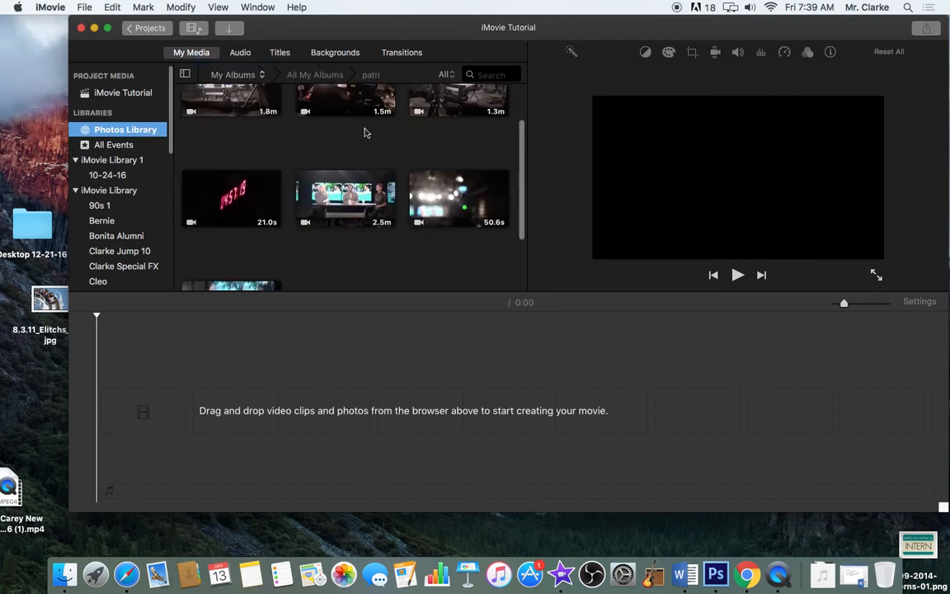
pyautogui.click(522, 93)
pyautogui.click(223, 77)
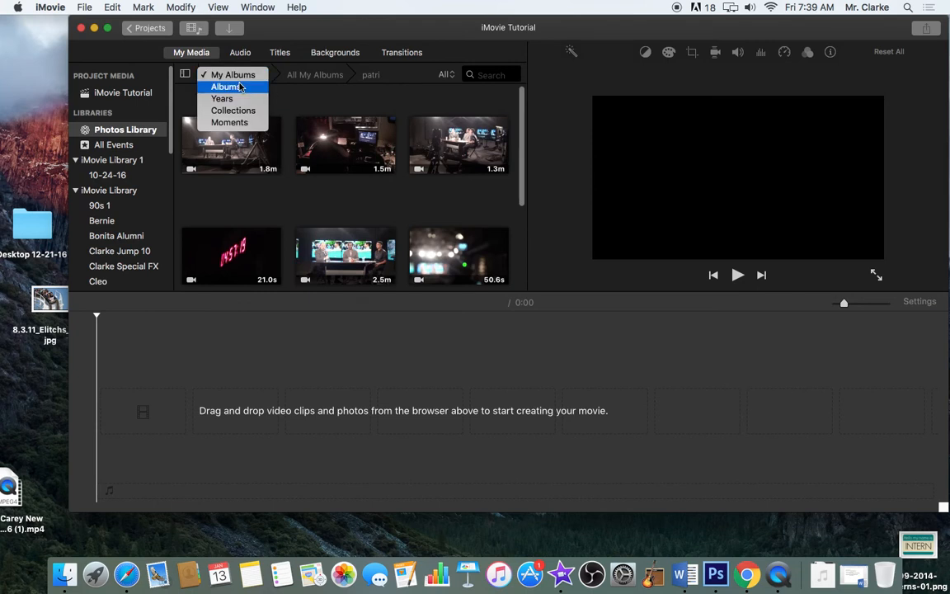
pyautogui.click(329, 79)
pyautogui.click(332, 77)
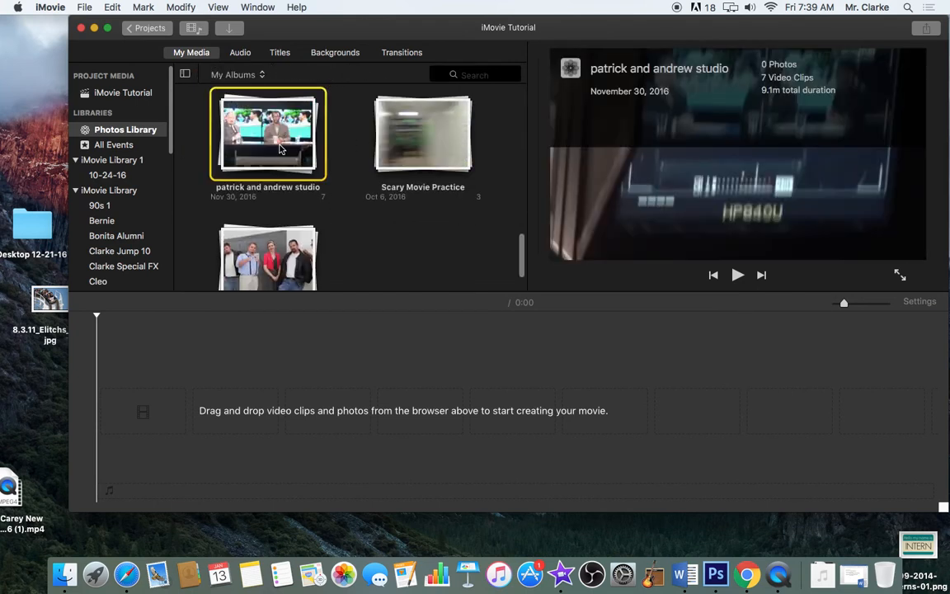
pyautogui.scroll(-2, 276, 251)
pyautogui.scroll(-2, 281, 257)
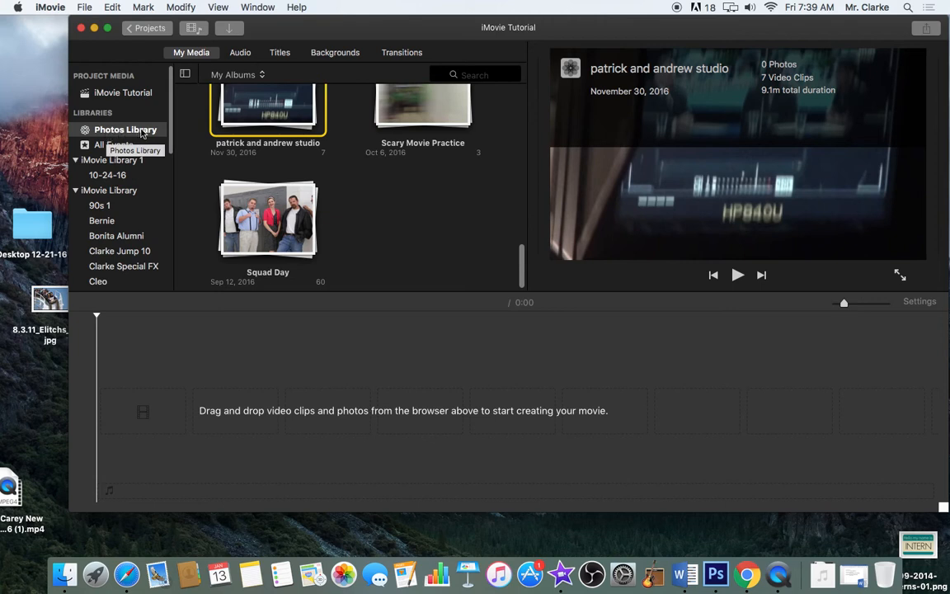
pyautogui.click(140, 133)
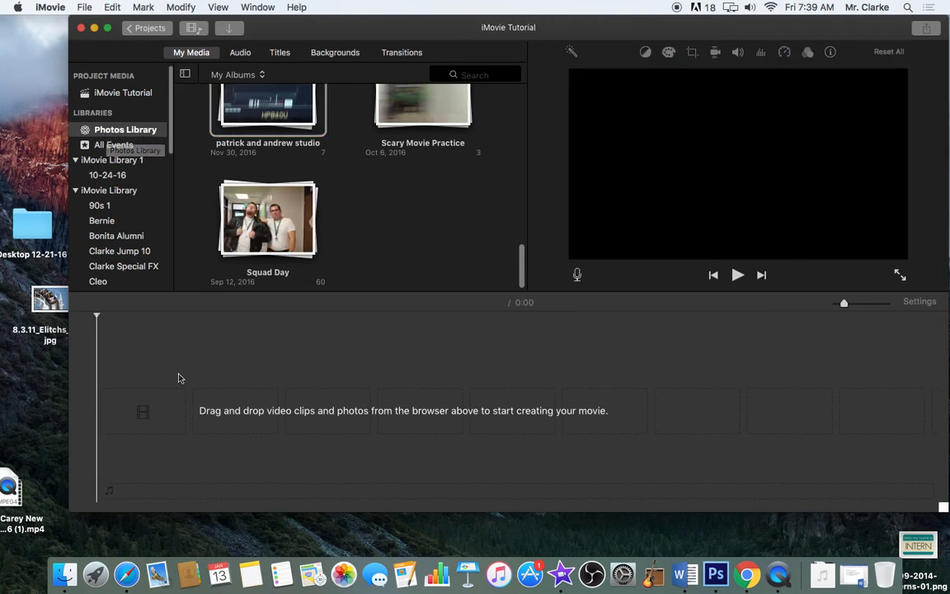
# Step: Switch to Finder and open the Downloads folder, also locating it by searching for "downloads"
pyautogui.click(65, 569)
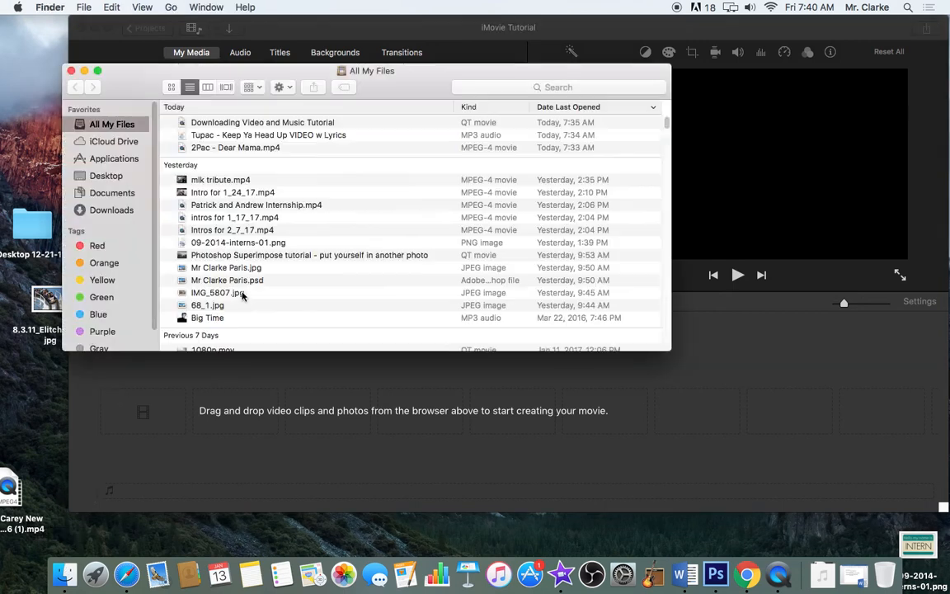
pyautogui.click(114, 211)
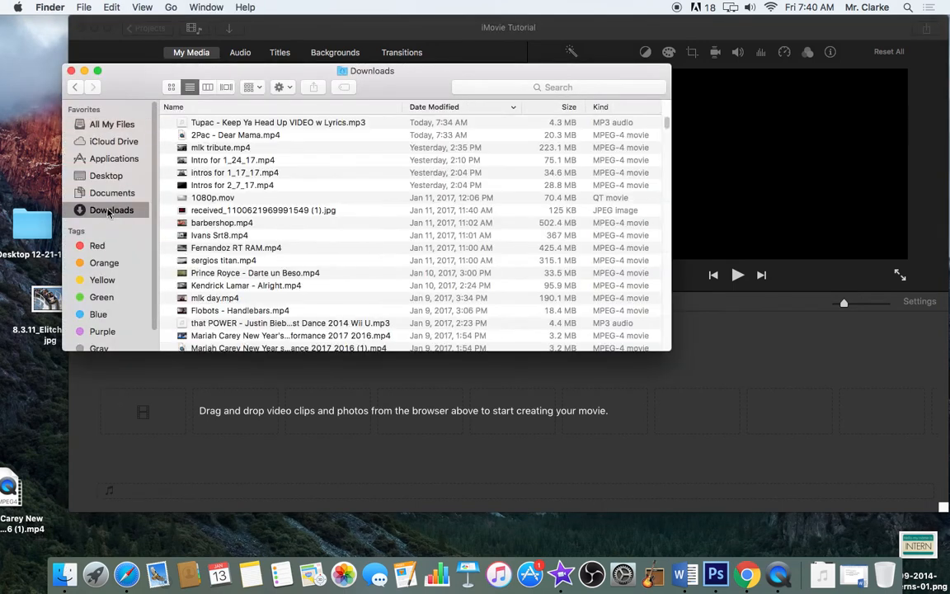
pyautogui.click(476, 84)
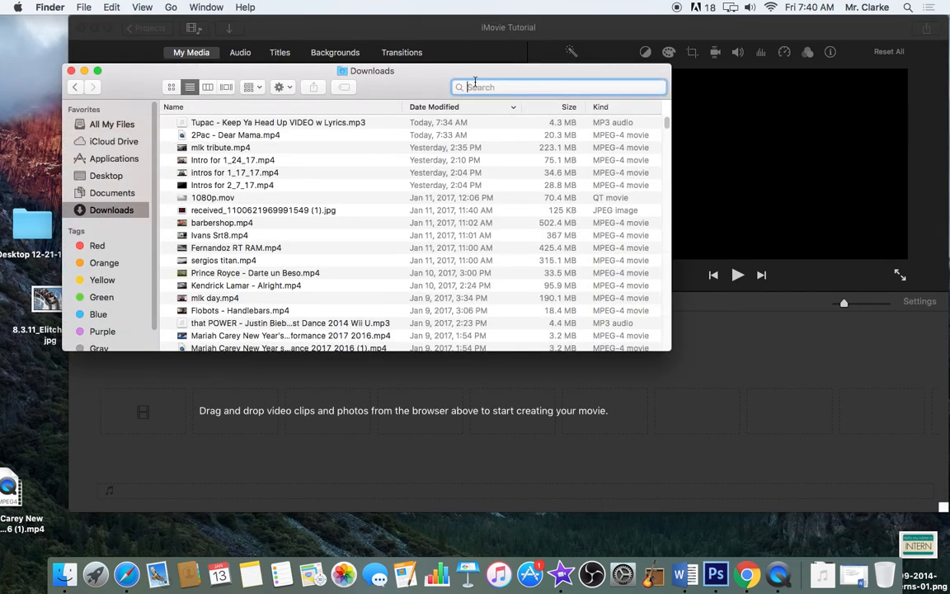
pyautogui.write('downloads')
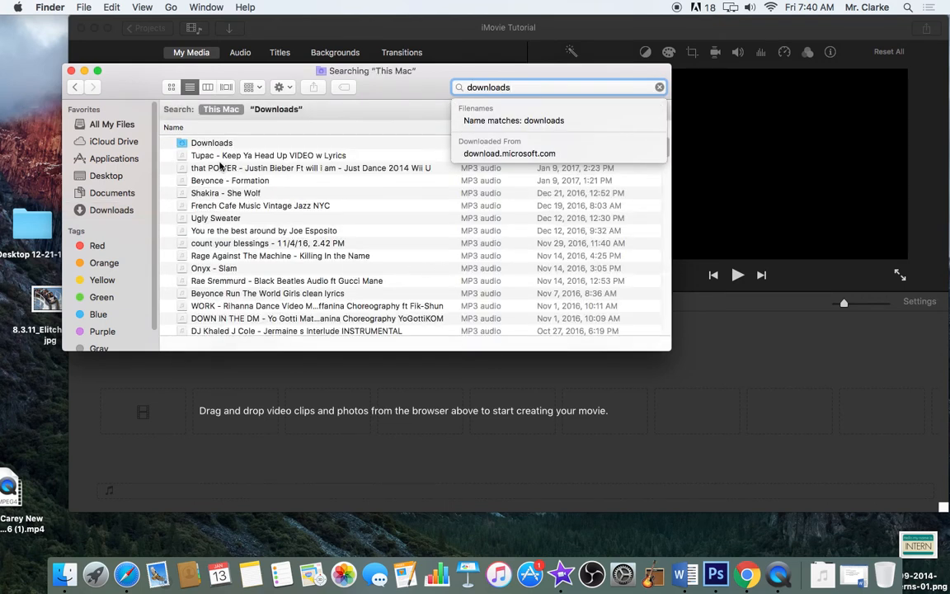
pyautogui.click(188, 140)
pyautogui.doubleClick(188, 140)
# Step: Add mlk tribute.mp4 from the Downloads folder to the empty iMovie timeline
pyautogui.click(245, 133)
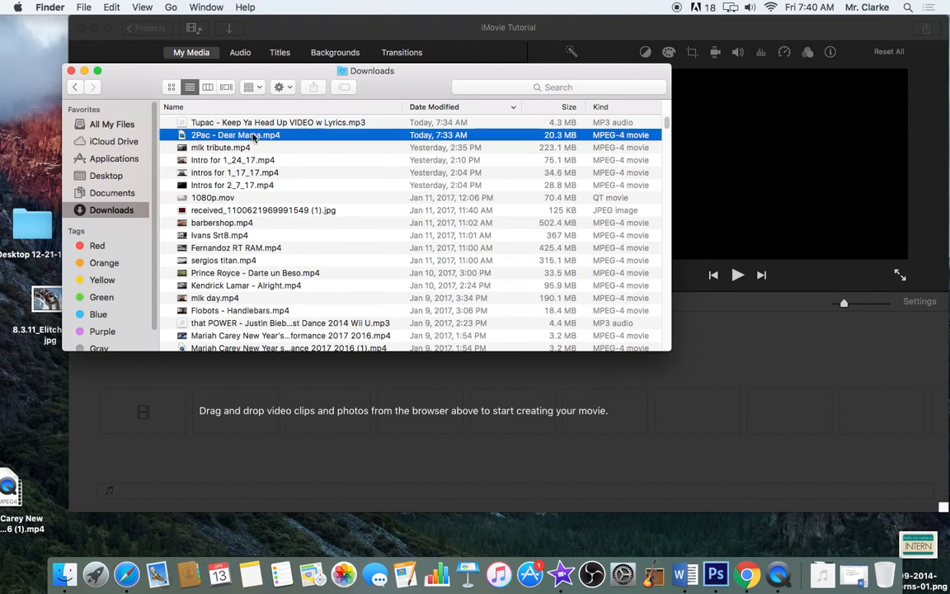
pyautogui.click(248, 148)
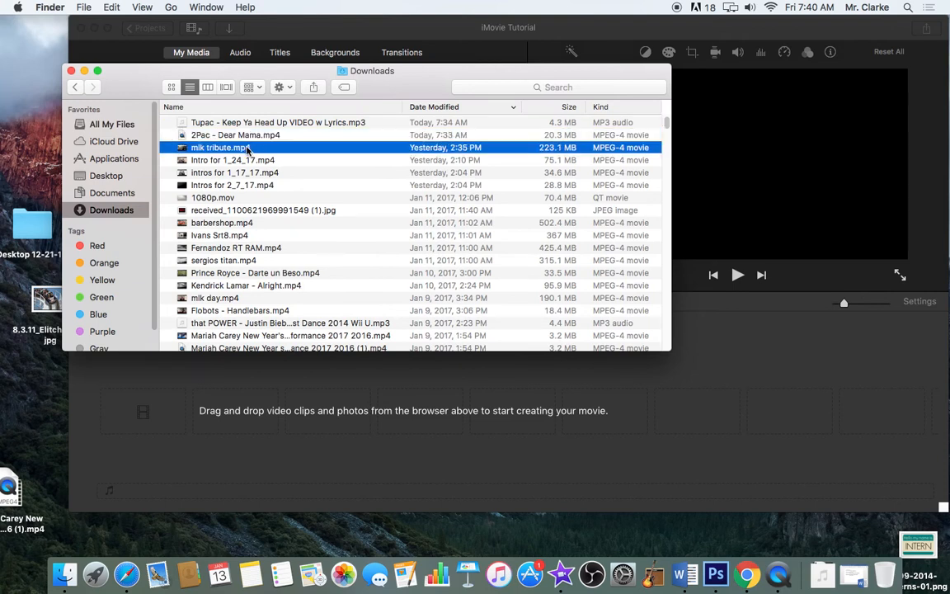
pyautogui.moveTo(249, 150); pyautogui.dragTo(231, 421)
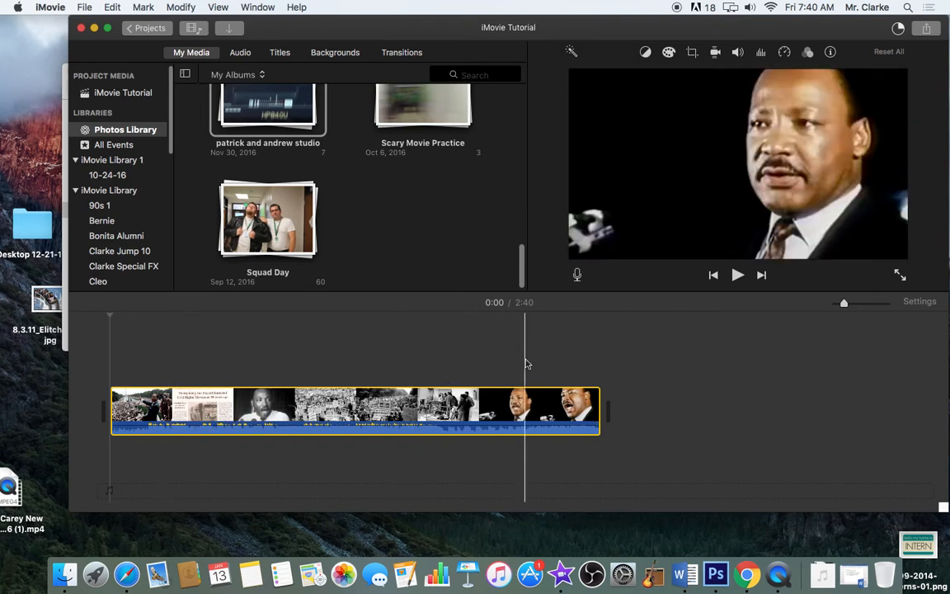
# Step: Lower the audio level of the video clip in the timeline until it is silent
pyautogui.moveTo(844, 304)
pyautogui.mouseDown()
pyautogui.moveTo(869, 306)
pyautogui.moveTo(843, 306)
pyautogui.mouseUp()
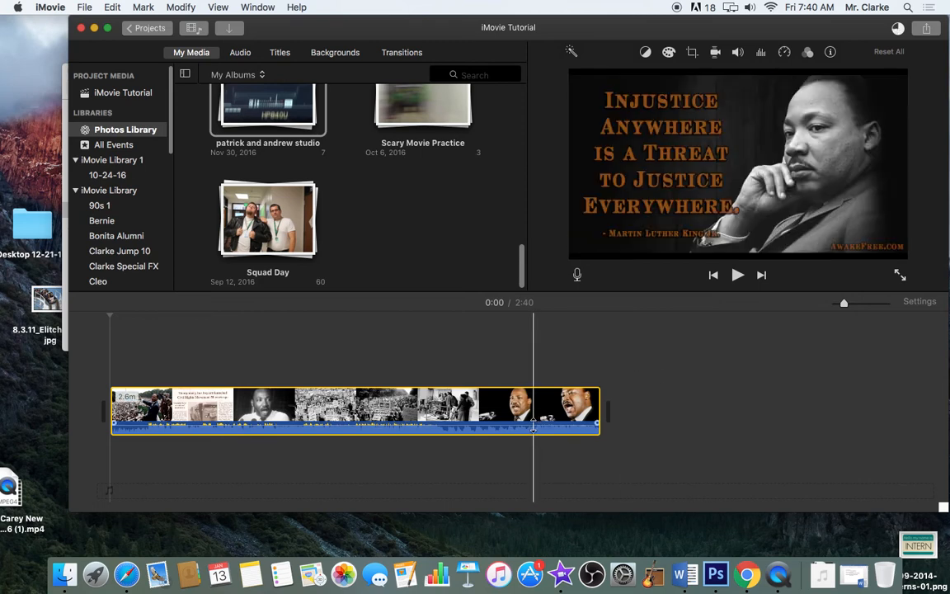
pyautogui.moveTo(534, 425); pyautogui.dragTo(536, 421)
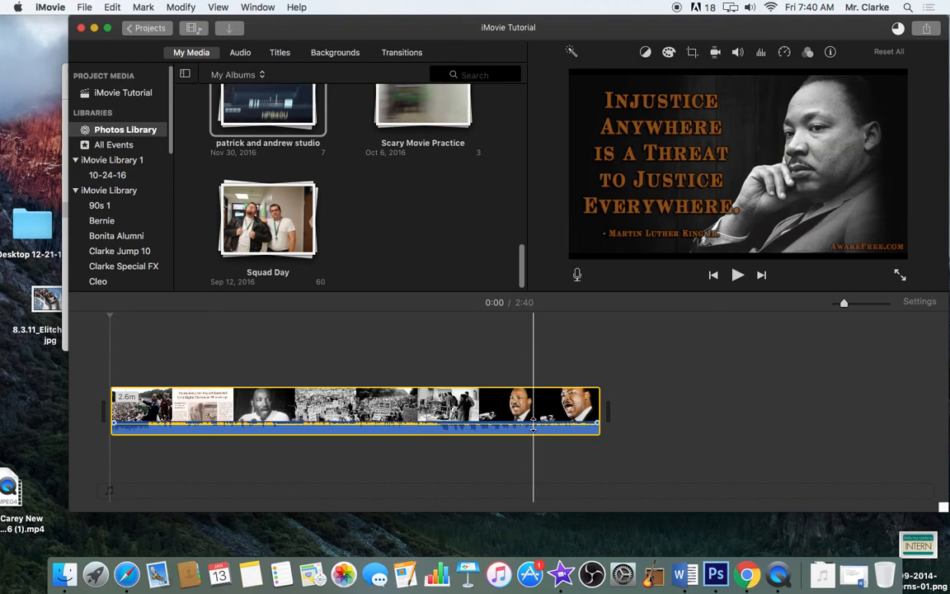
pyautogui.click(501, 462)
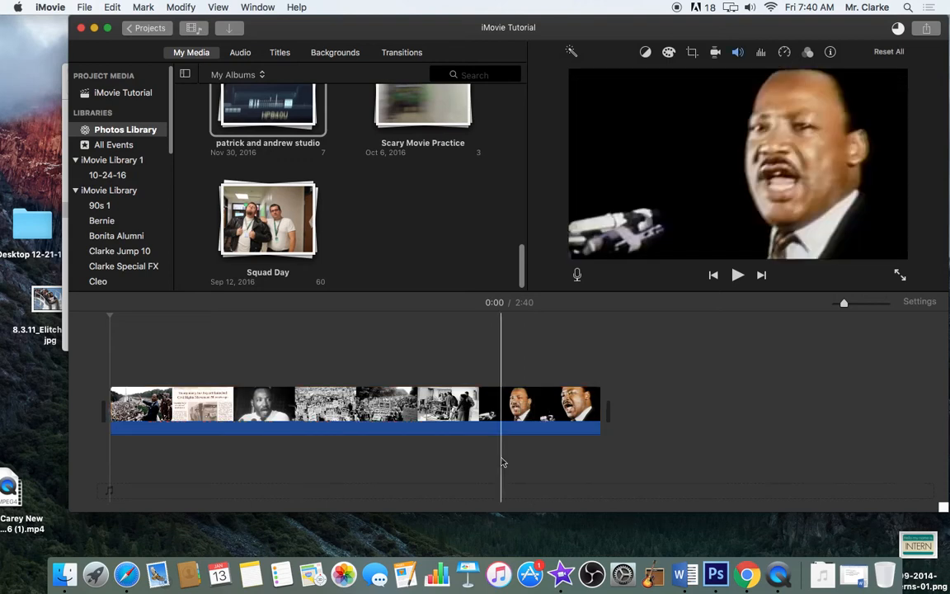
# Step: Add "Tupac - Keep Ya Head Up VIDEO w Lyrics.mp3" from the Downloads folder beneath the video, starting at its beginning
pyautogui.click(64, 573)
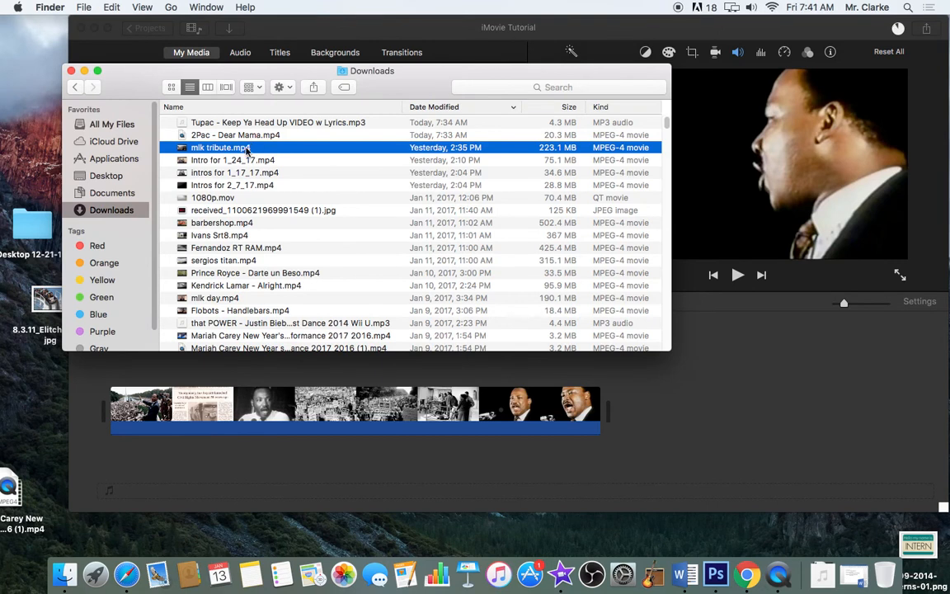
pyautogui.click(238, 121)
pyautogui.moveTo(250, 124); pyautogui.dragTo(105, 464)
# Step: Play the movie from about 0:07 with the system volume raised to check the music under the video, then stop playback
pyautogui.click(133, 364)
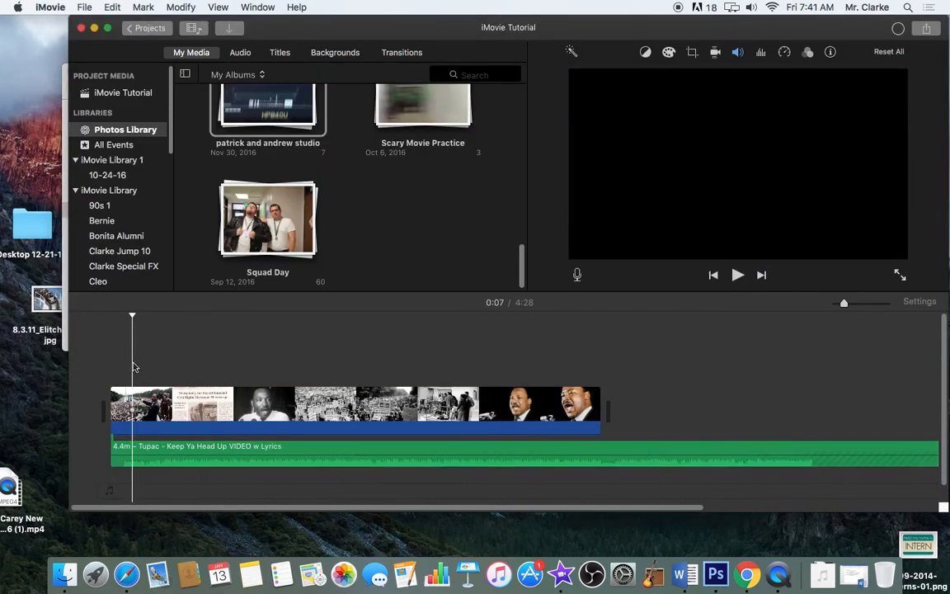
pyautogui.press('space')
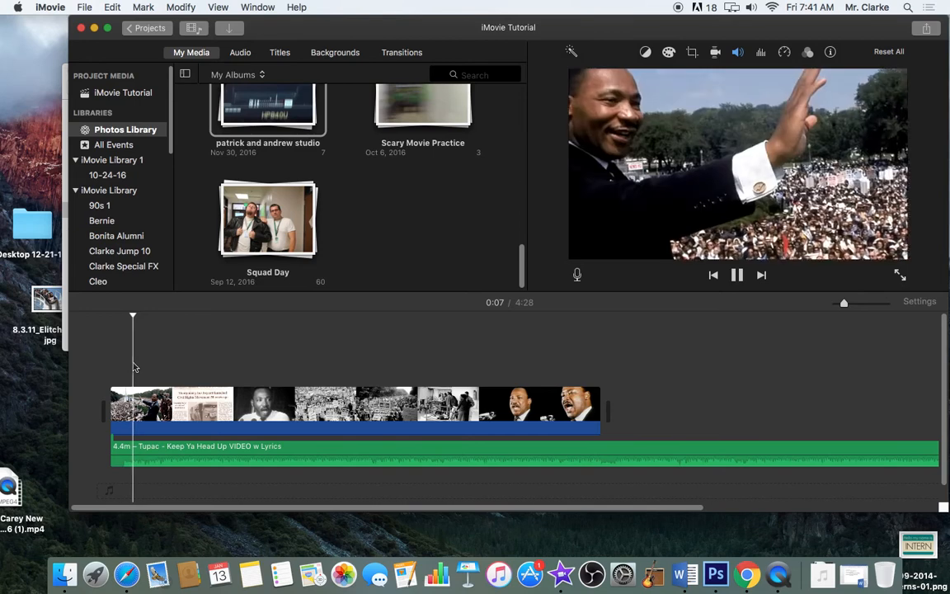
pyautogui.press('XF86AudioRaiseVolume')
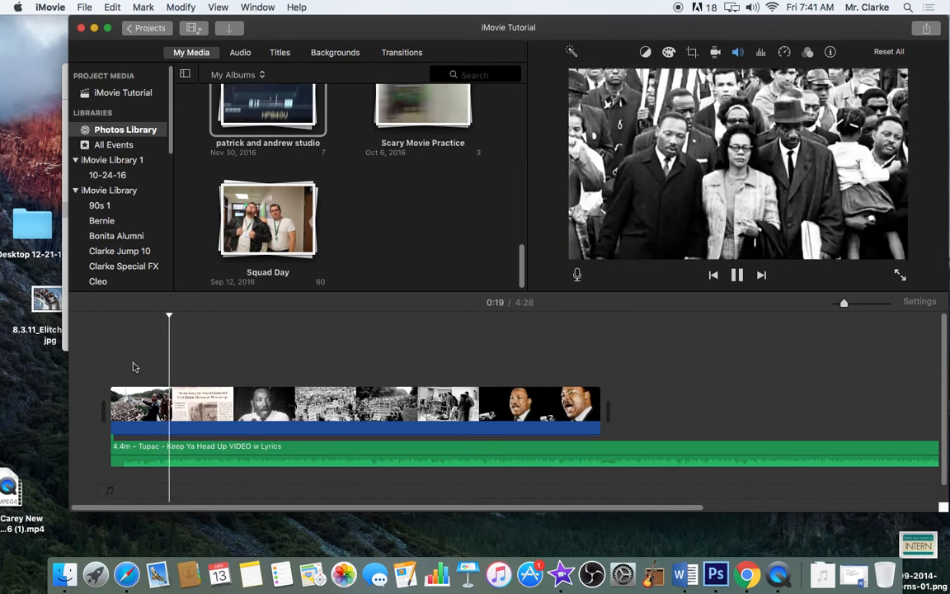
pyautogui.press('space')
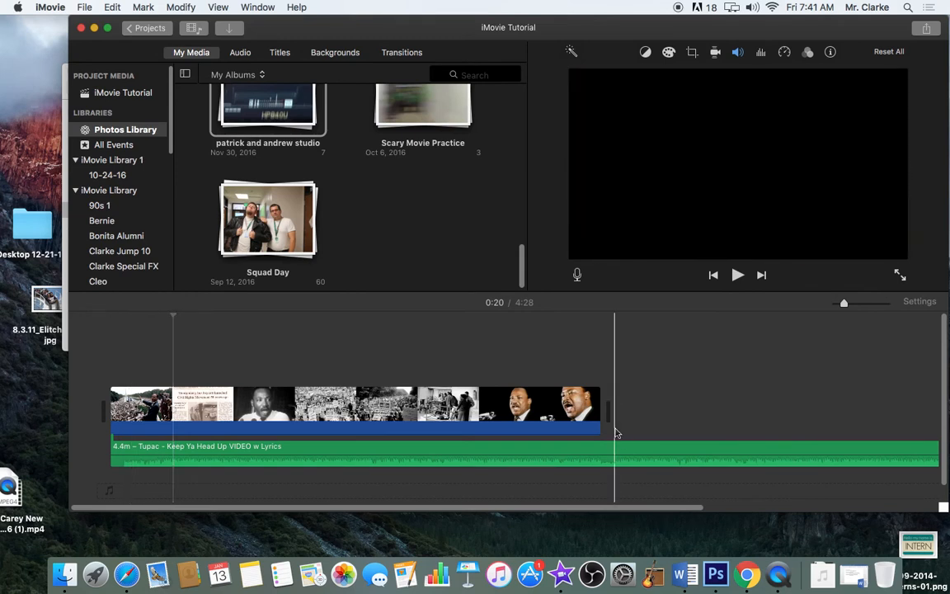
# Step: Split the Tupac song at 2:40, where the video ends, and delete the leftover part of the song
pyautogui.click(617, 453)
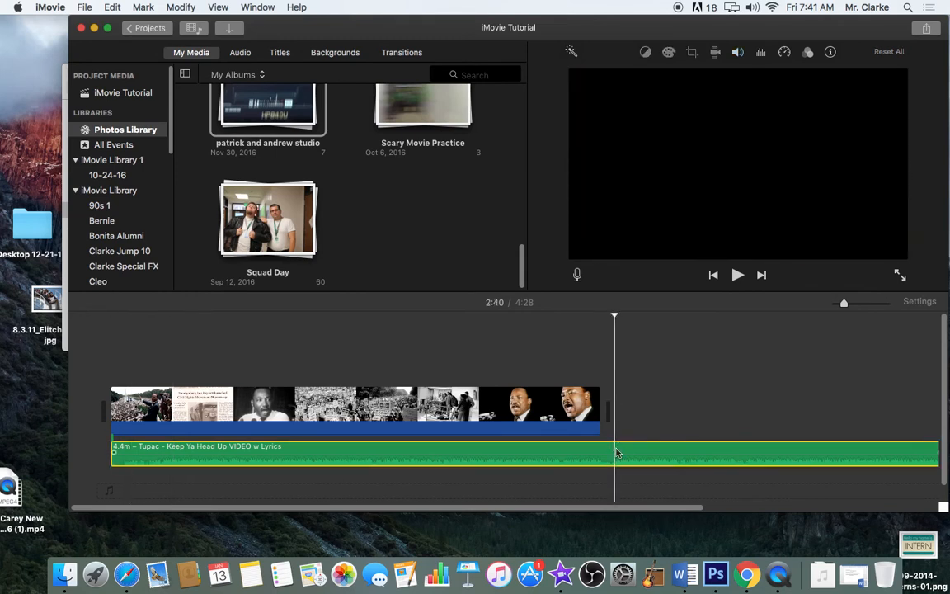
pyautogui.press('super+b')
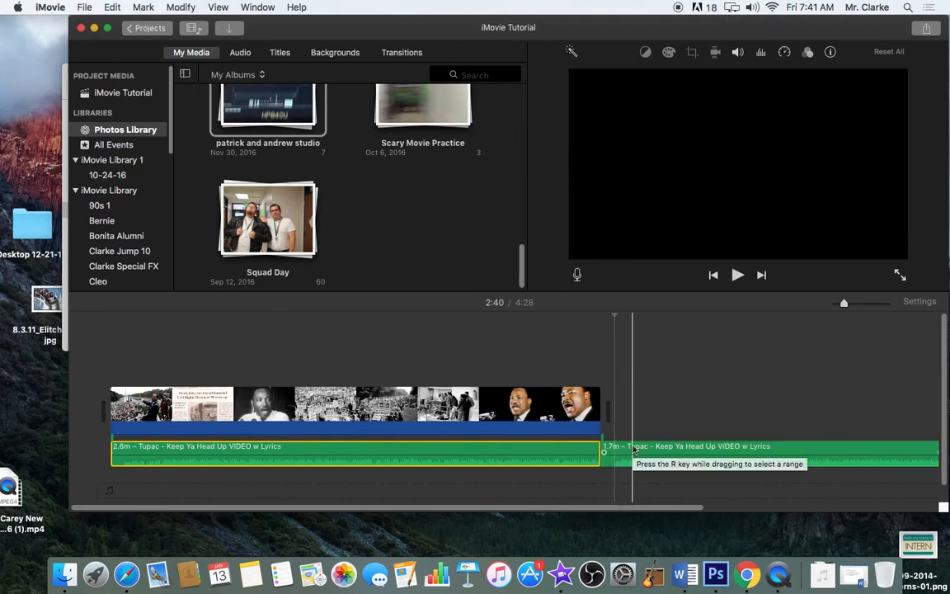
pyautogui.click(635, 450)
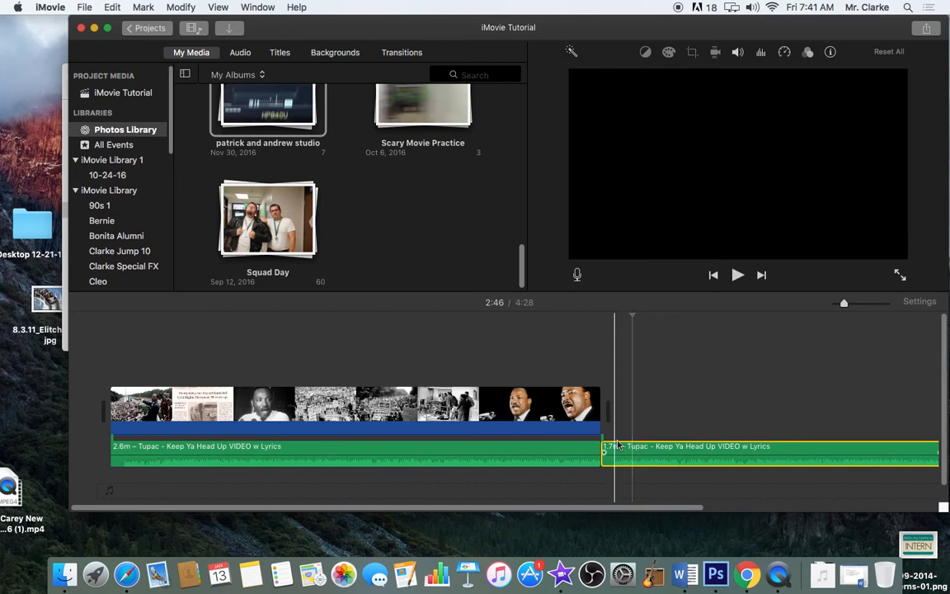
pyautogui.press('Delete')
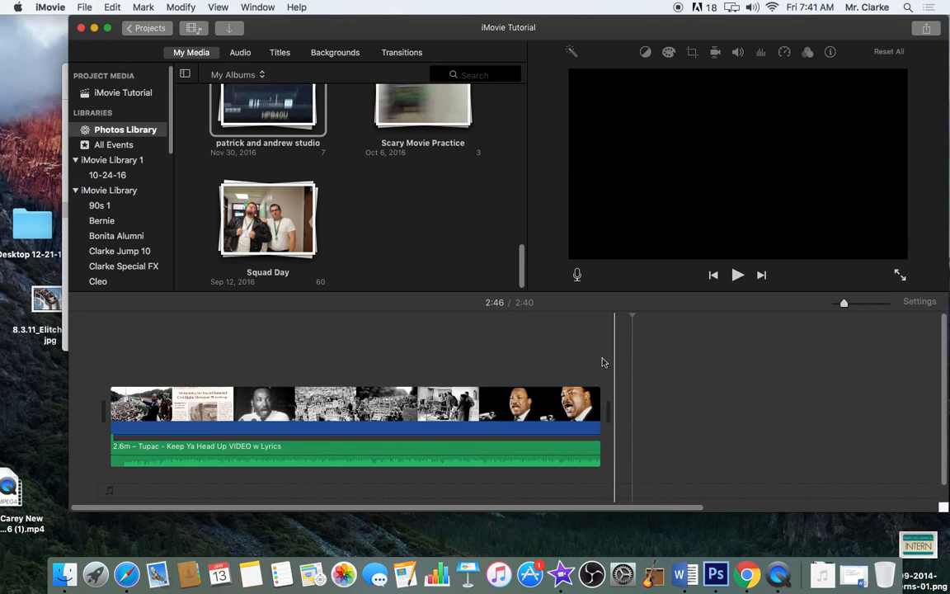
pyautogui.press('super+a')
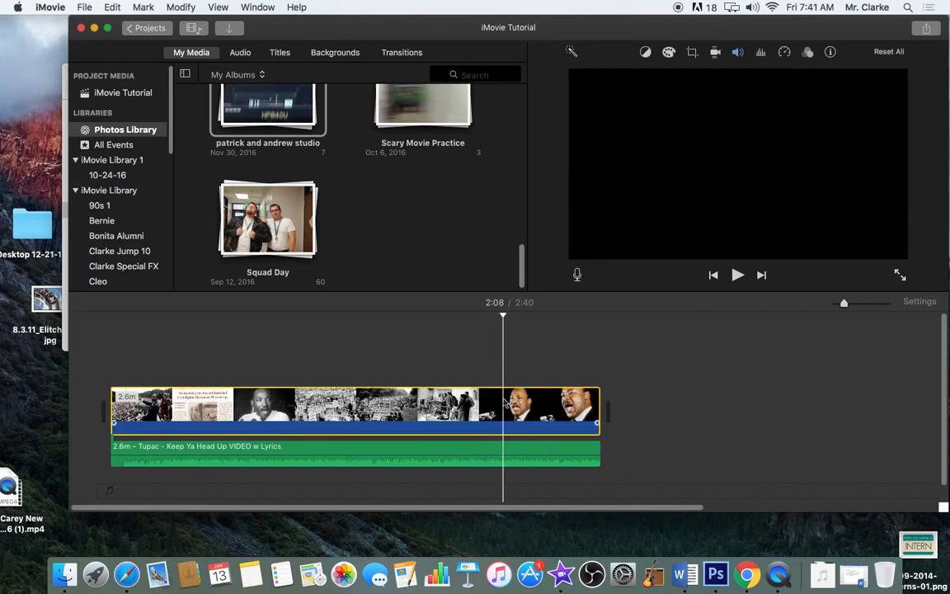
pyautogui.press('Delete')
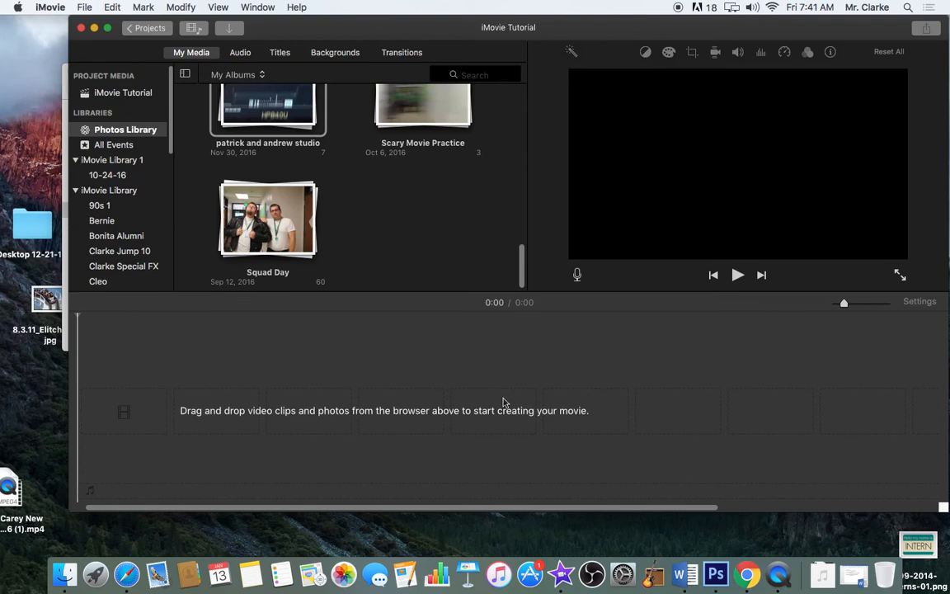
pyautogui.press('super+z')
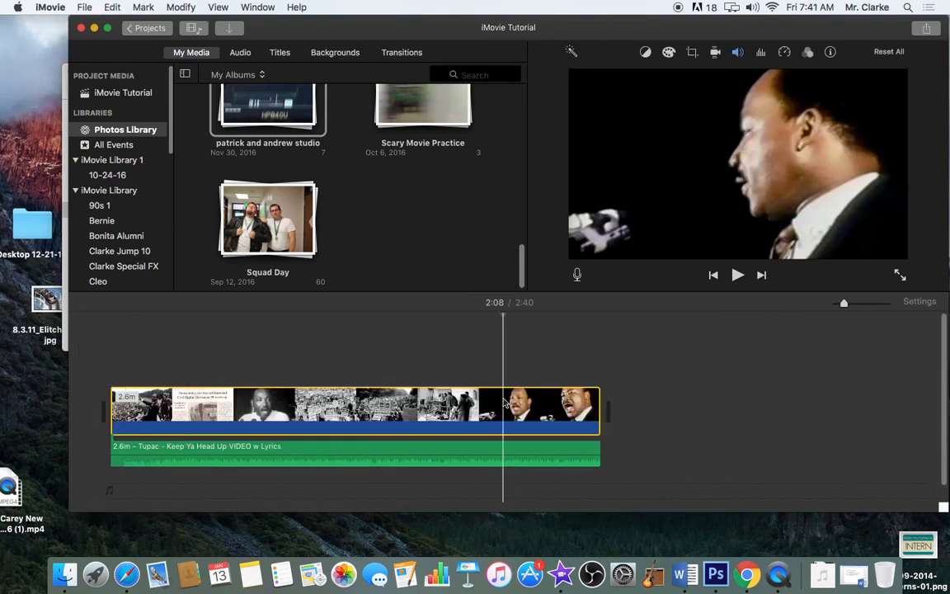
# Step: Cut the section from 1:13 to 1:31 out of the video and trim the end of the last clip to about 1.0 minute
pyautogui.click(498, 375)
pyautogui.click(334, 411)
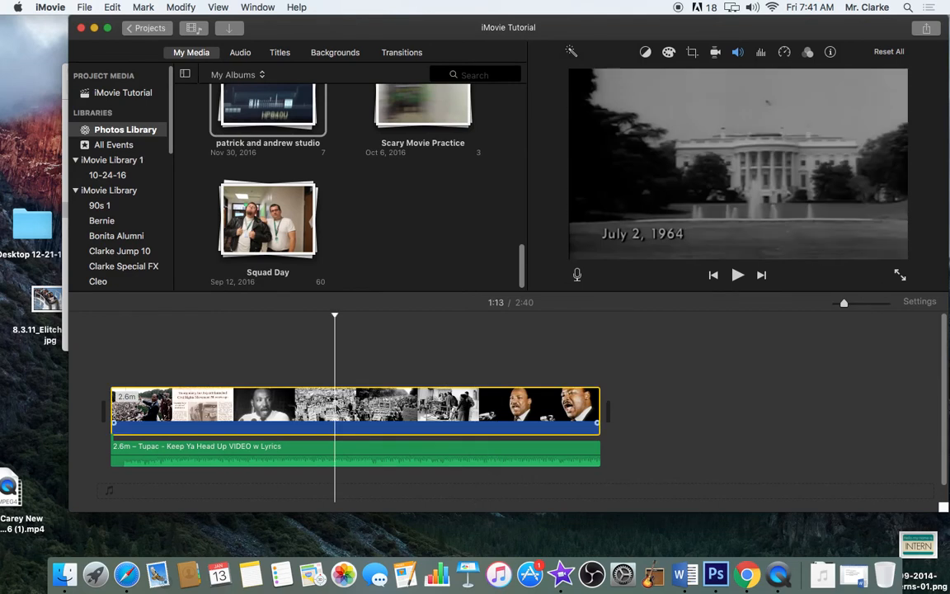
pyautogui.press('super+b')
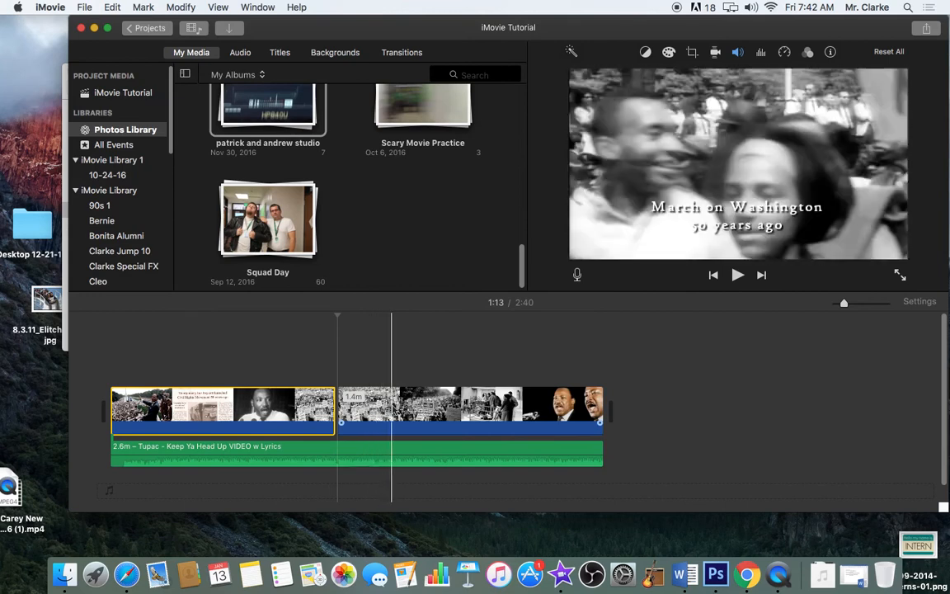
pyautogui.click(391, 408)
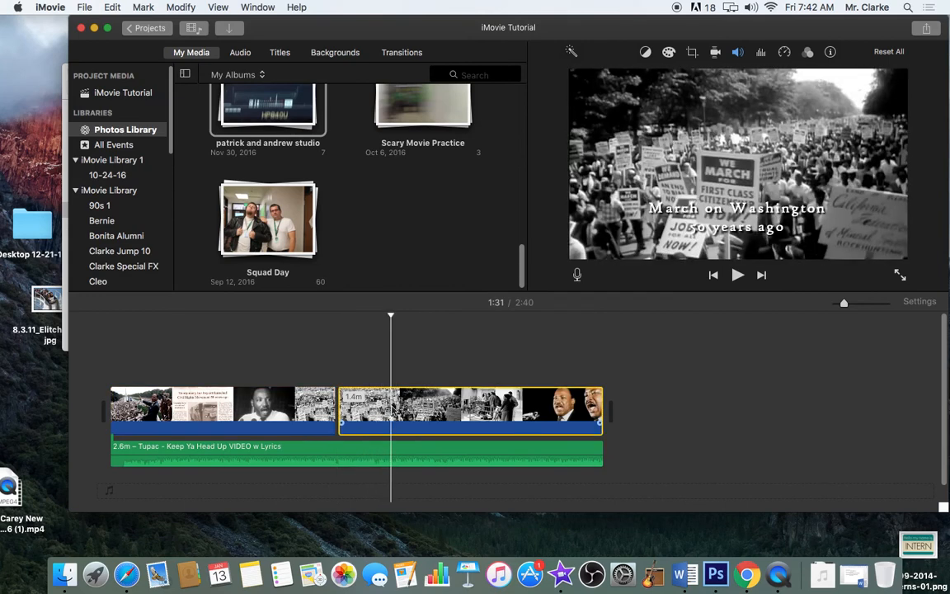
pyautogui.press('super+b')
pyautogui.click(410, 409)
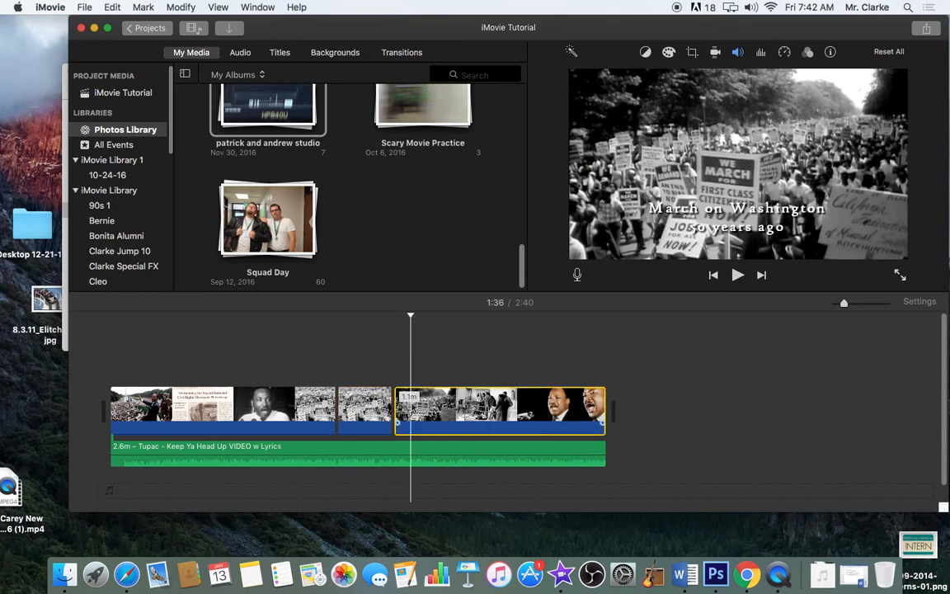
pyautogui.click(371, 408)
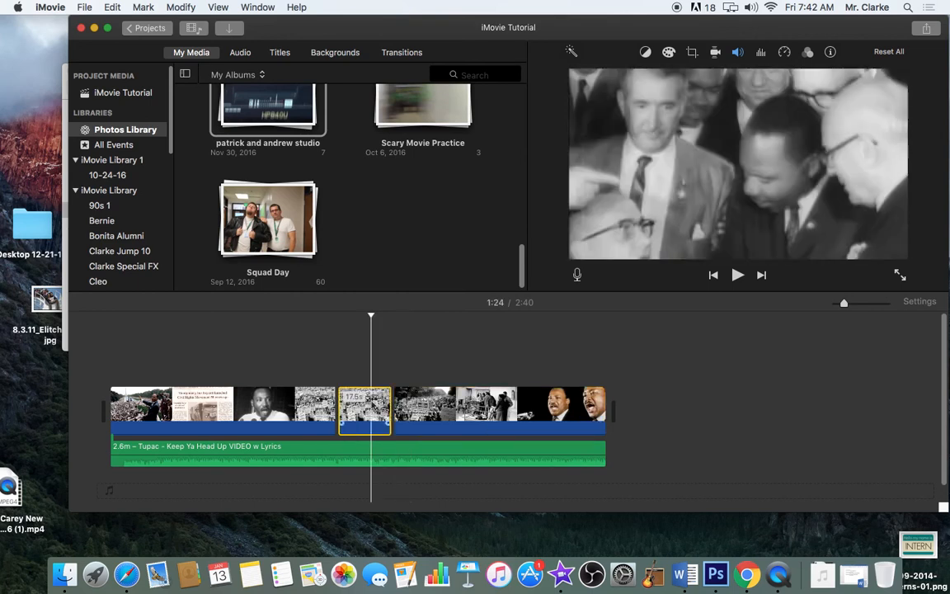
pyautogui.press('Delete')
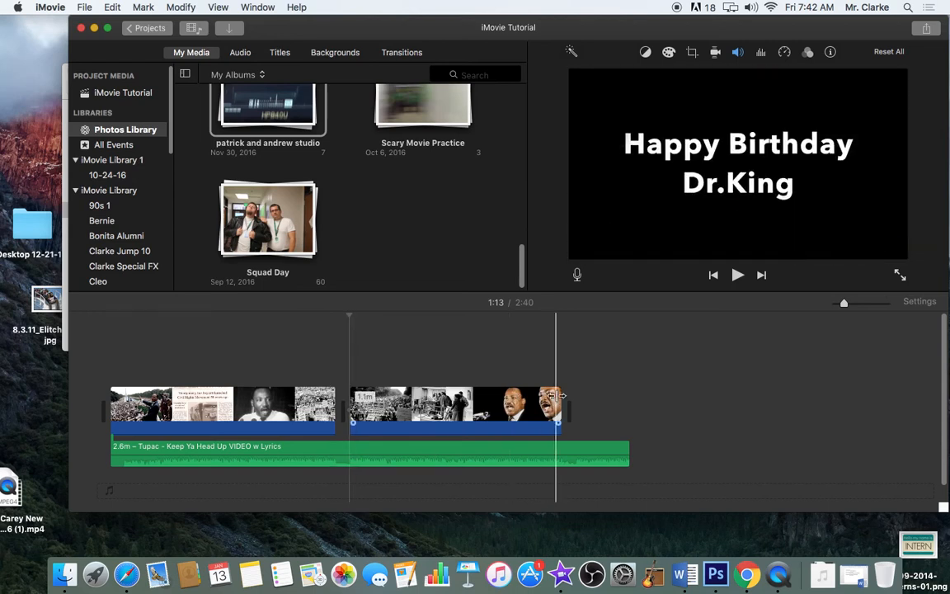
pyautogui.moveTo(558, 396)
pyautogui.mouseDown()
pyautogui.moveTo(472, 397)
pyautogui.moveTo(540, 399)
pyautogui.mouseUp()
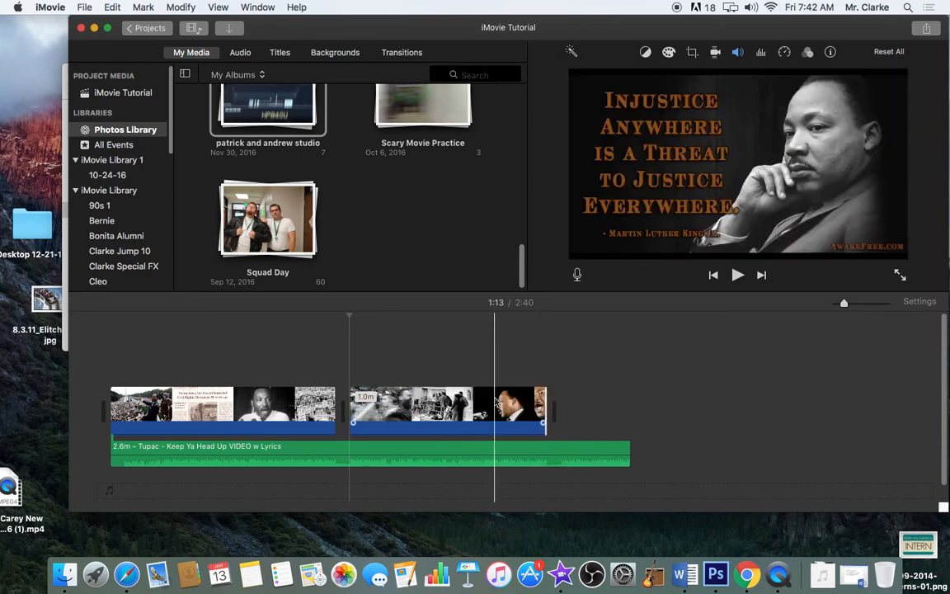
# Step: Add a Centered title card before the first video clip and replace its placeholder text with MLK
pyautogui.click(279, 52)
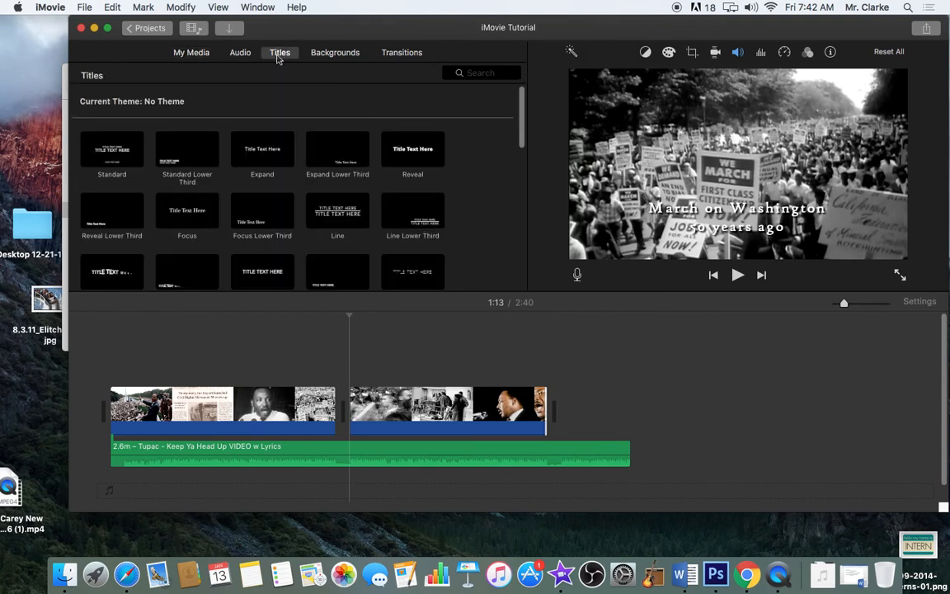
pyautogui.scroll(-4, 231, 174)
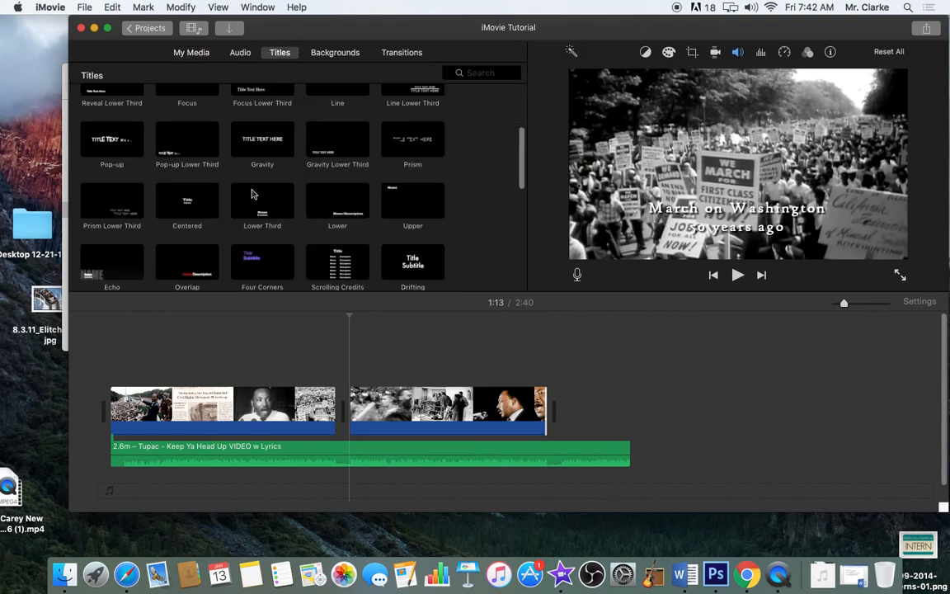
pyautogui.click(197, 207)
pyautogui.moveTo(196, 207); pyautogui.dragTo(87, 409)
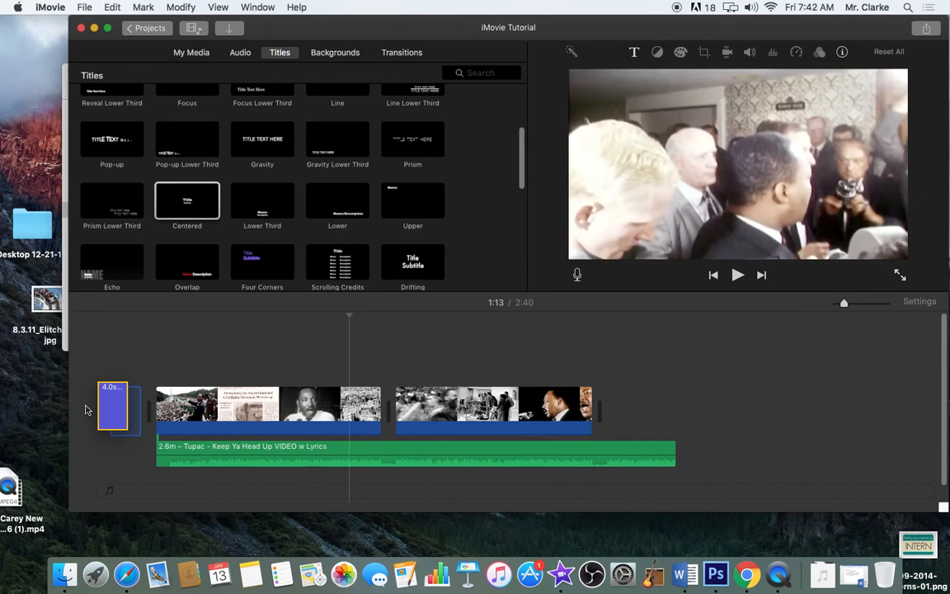
pyautogui.click(125, 406)
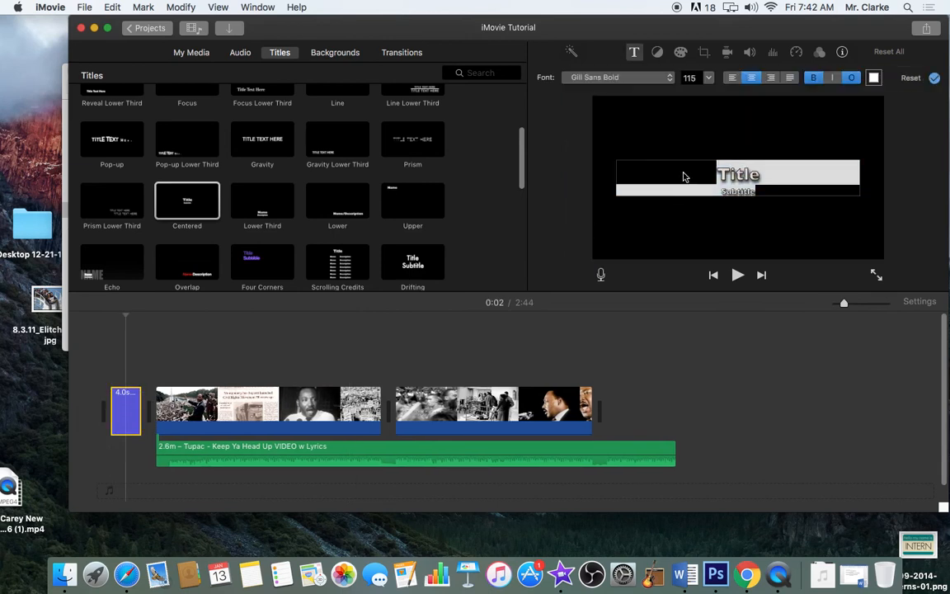
pyautogui.moveTo(767, 191); pyautogui.dragTo(712, 172)
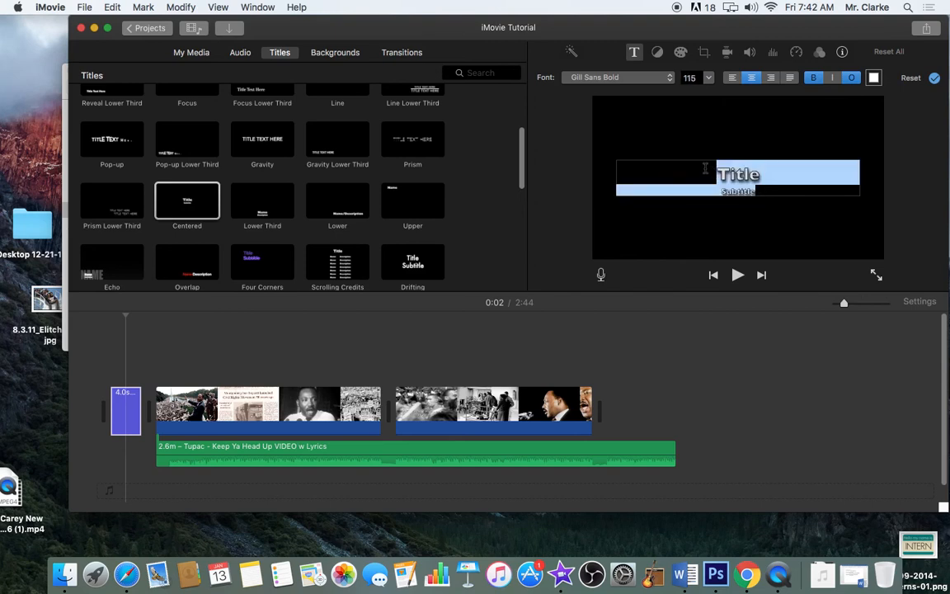
pyautogui.write('MLK')
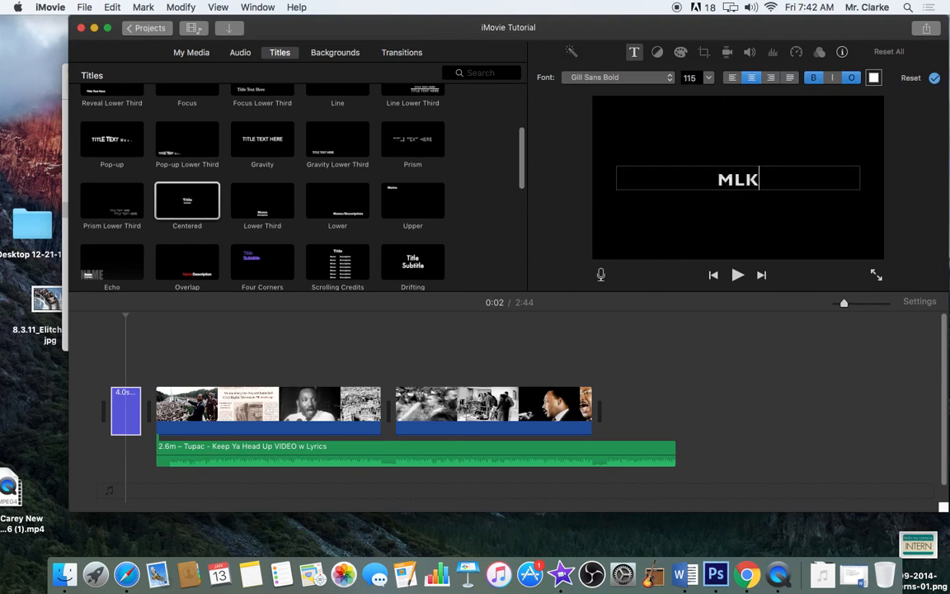
pyautogui.click(935, 78)
pyautogui.click(521, 355)
# Step: Place a Centered title over the first video clip at about 0:56 and make it read Civil Rights Marching
pyautogui.moveTo(186, 196); pyautogui.dragTo(317, 377)
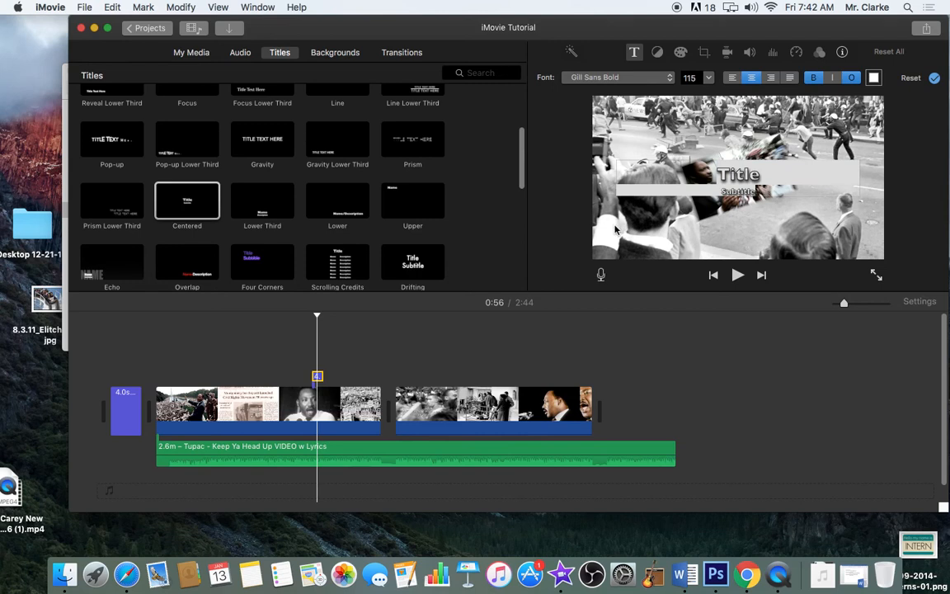
pyautogui.press('space')
pyautogui.press('space')
pyautogui.doubleClick(317, 376)
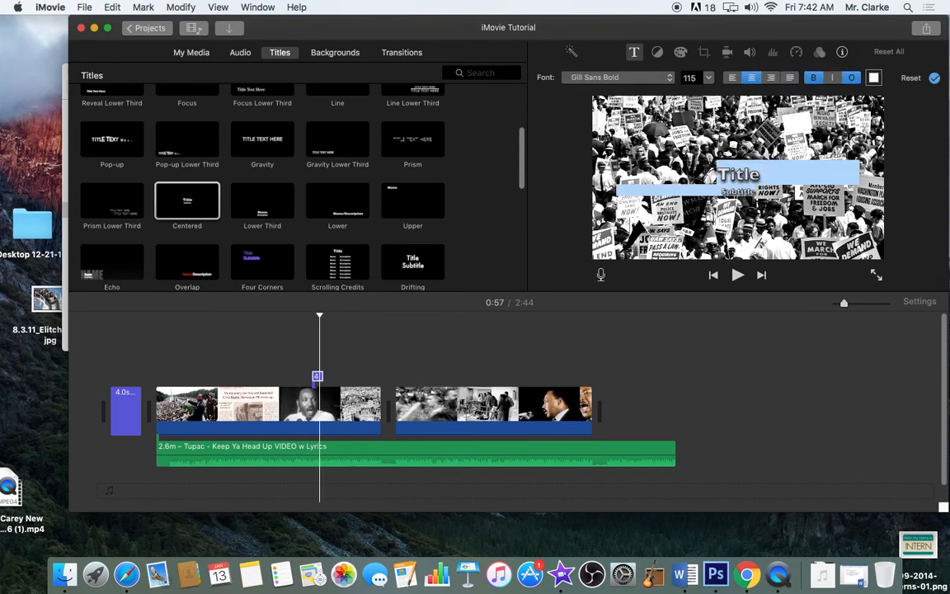
pyautogui.write('Civil Rights Marching')
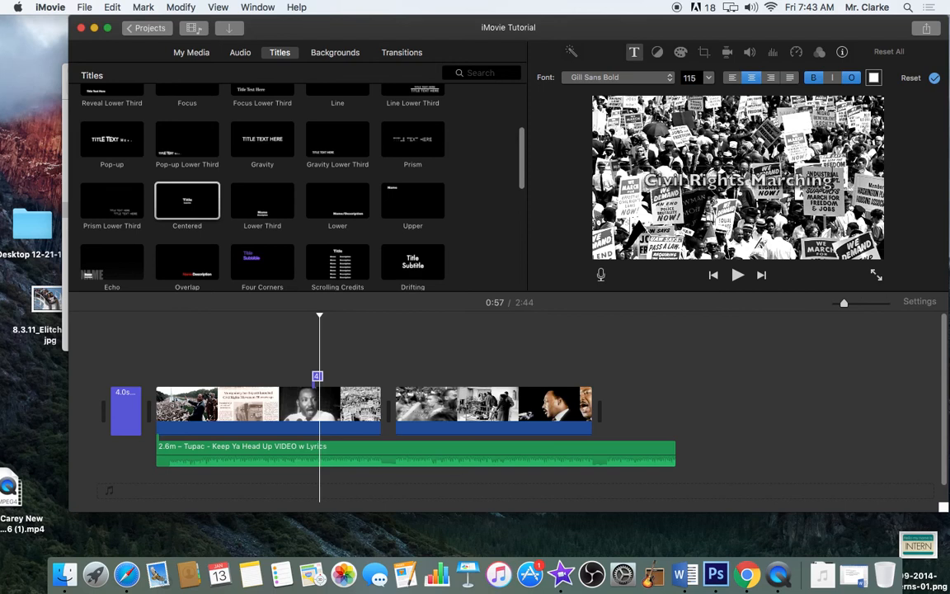
# Step: Play the movie from just before the Civil Rights Marching title to check the overlay, then stop playback
pyautogui.click(310, 360)
pyautogui.press('space')
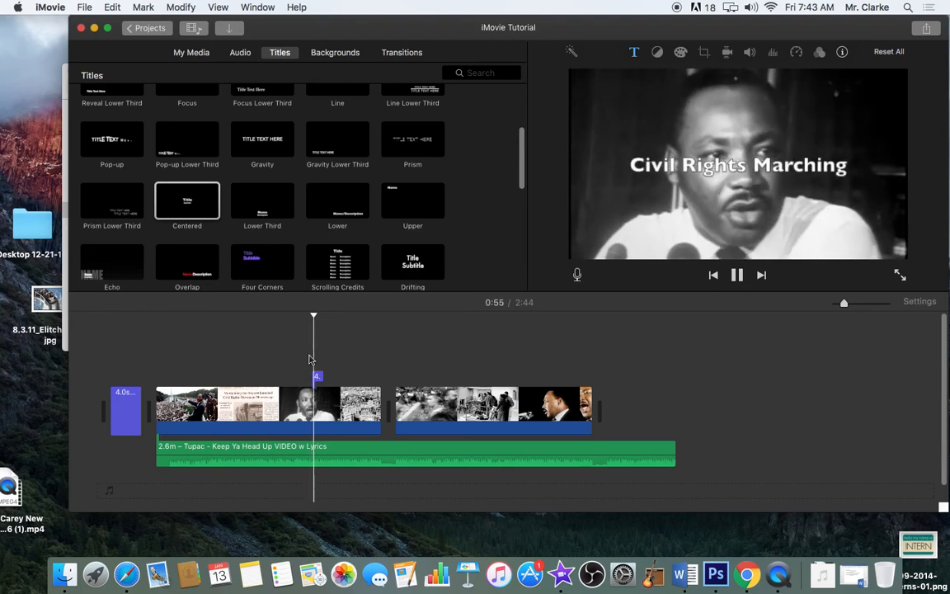
pyautogui.press('space')
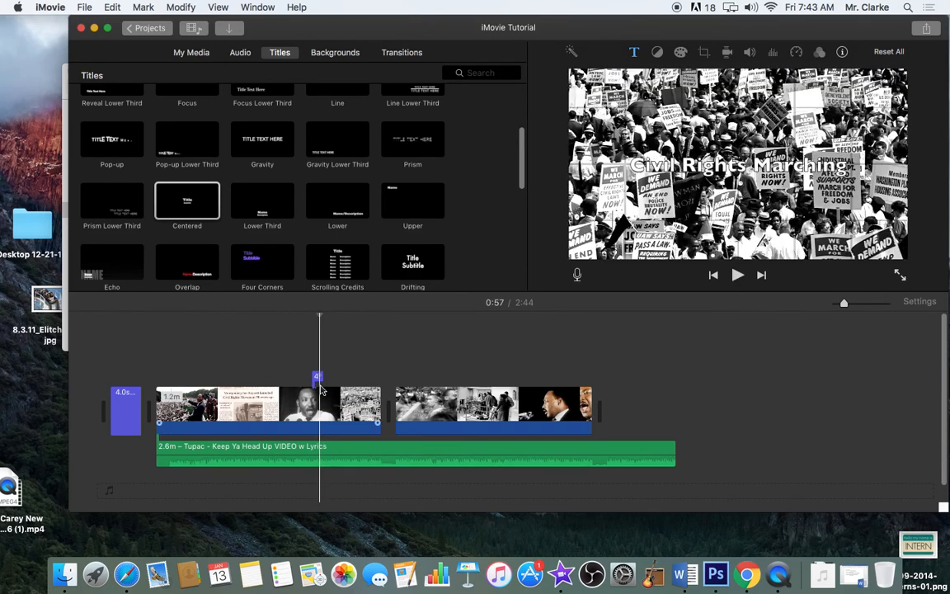
# Step: Shorten the end of the Tupac song so it finishes together with the last video clip
pyautogui.moveTo(670, 442); pyautogui.dragTo(592, 442)
pyautogui.click(541, 415)
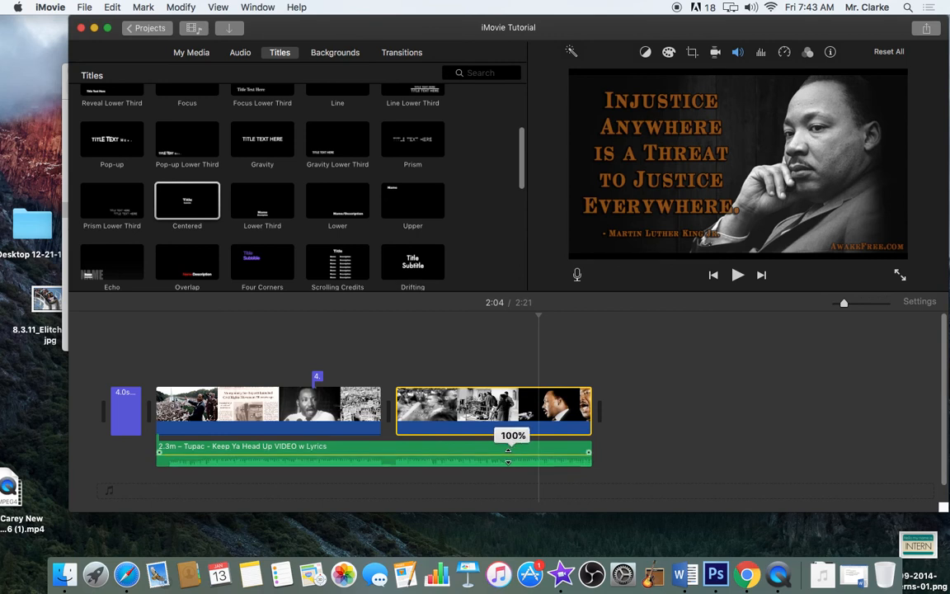
# Step: Split the first video clip shortly after the Civil Rights Marching title and again at about 1:10
pyautogui.click(339, 408)
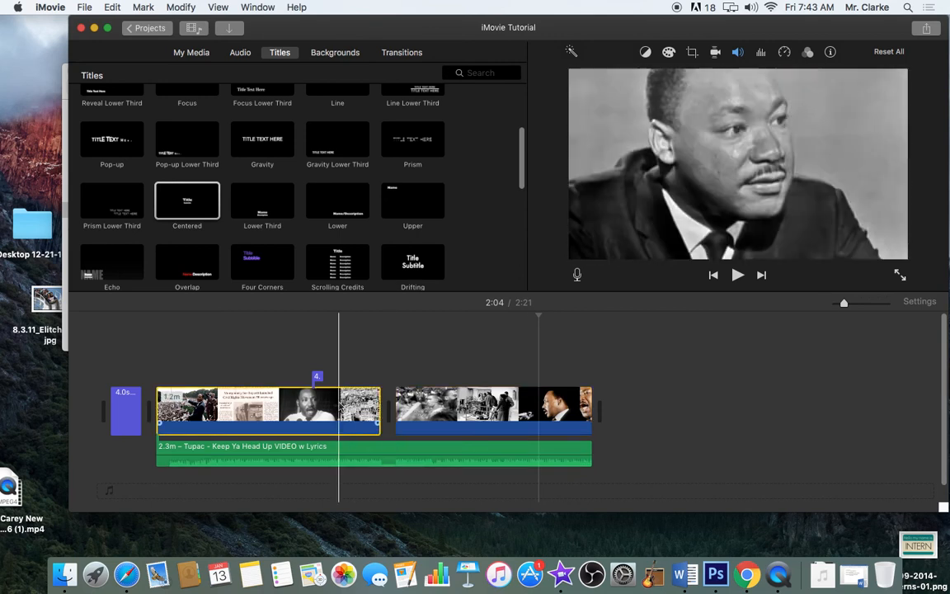
pyautogui.press('super+b')
pyautogui.click(366, 410)
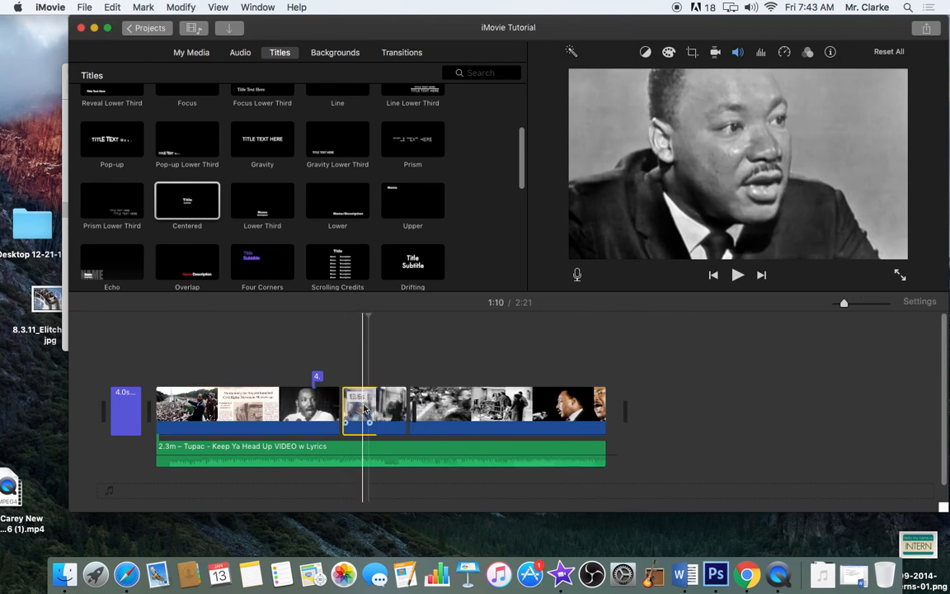
pyautogui.moveTo(844, 303); pyautogui.dragTo(871, 305)
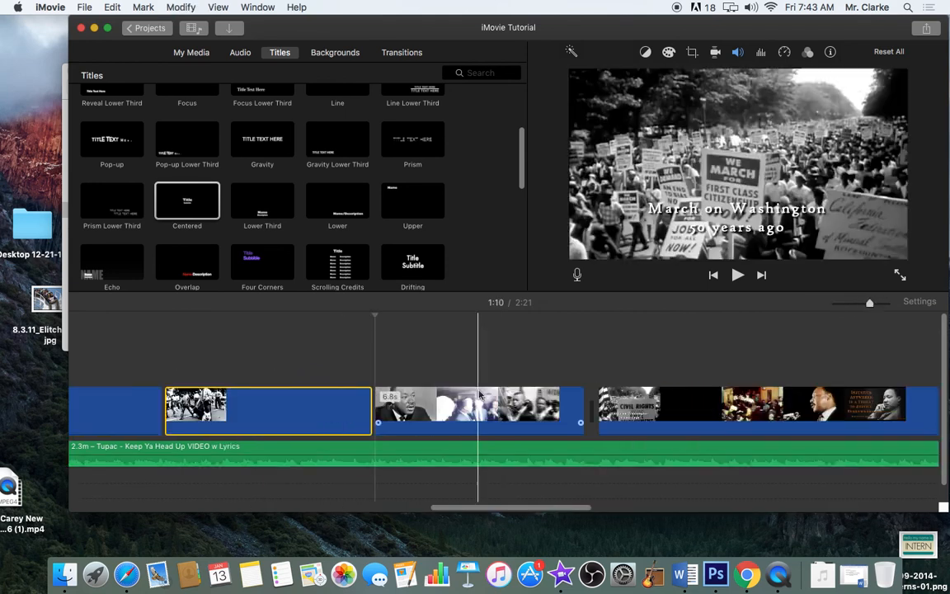
pyautogui.moveTo(872, 306); pyautogui.dragTo(844, 305)
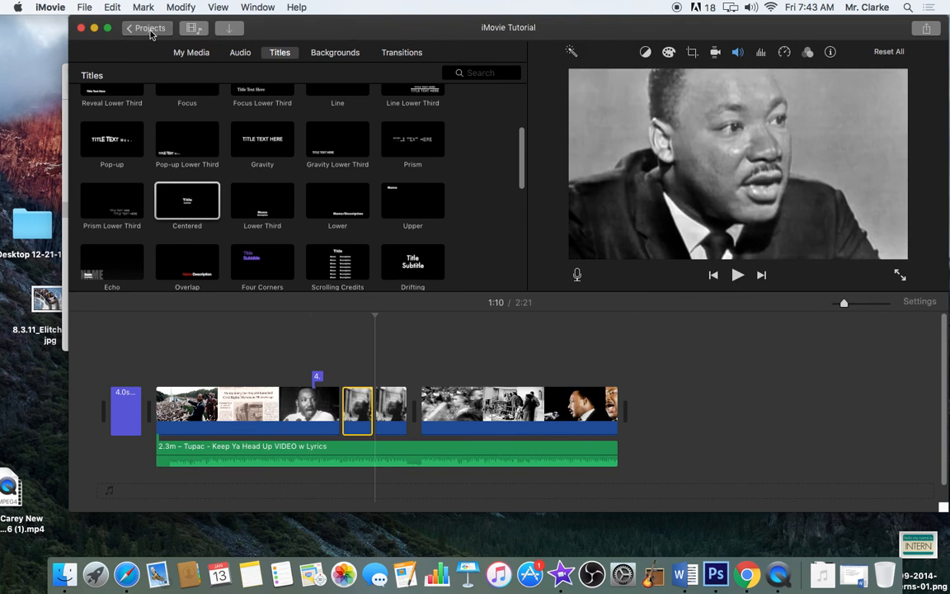
# Step: Return to the overview of all projects and reopen the iMovie Tutorial project
pyautogui.click(148, 29)
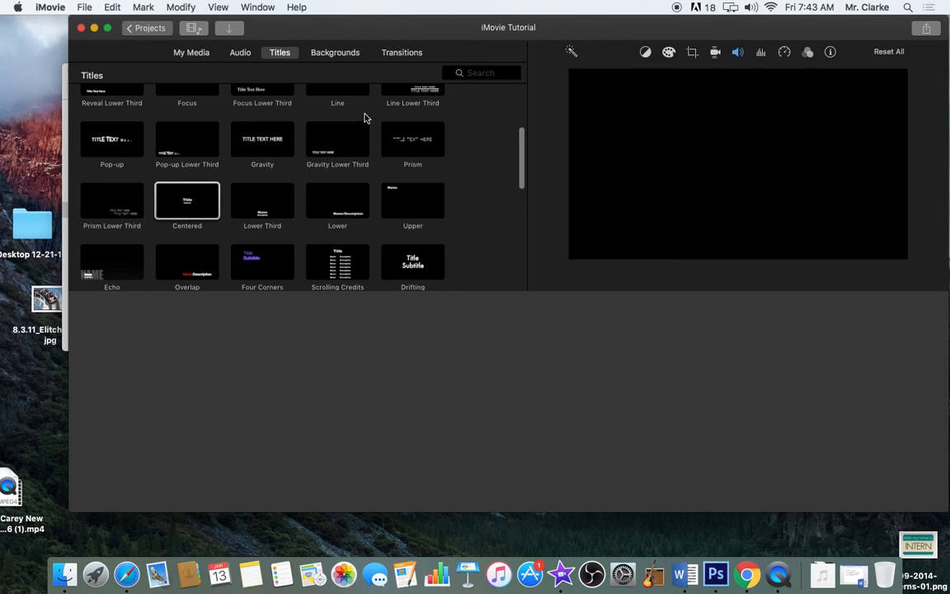
pyautogui.click(149, 29)
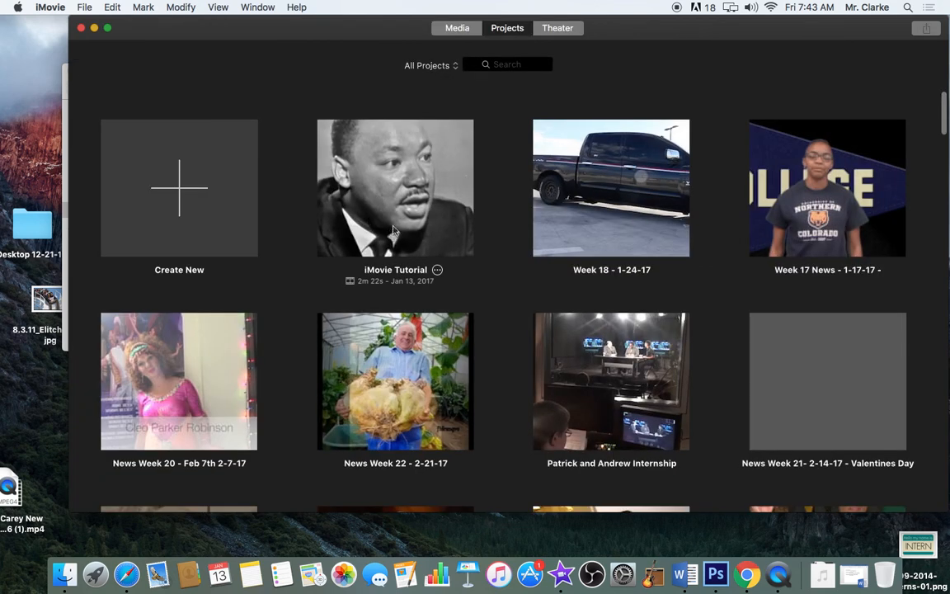
pyautogui.click(439, 173)
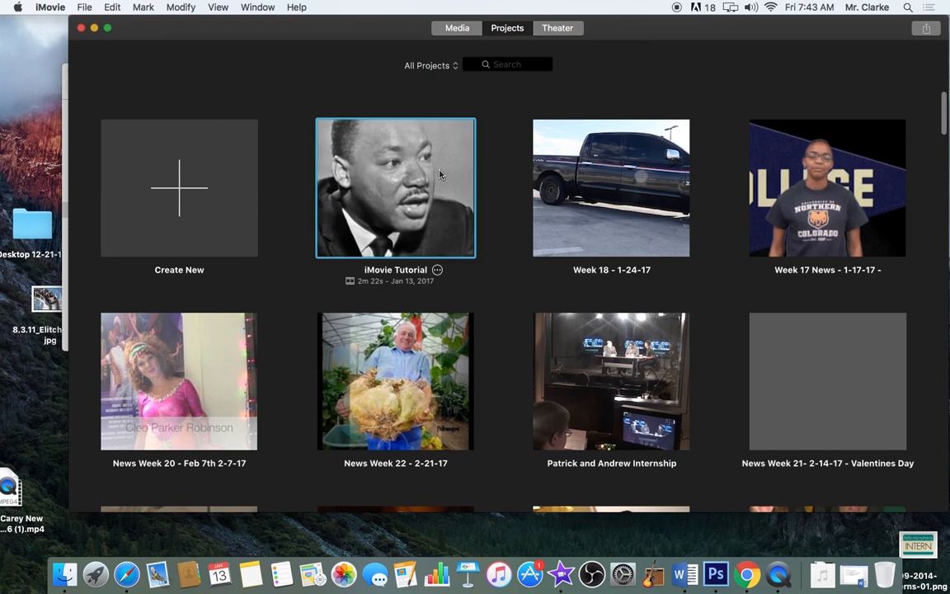
pyautogui.doubleClick(440, 173)
# Step: Browse the media clips stored in several events of the iMovie Library
pyautogui.click(191, 53)
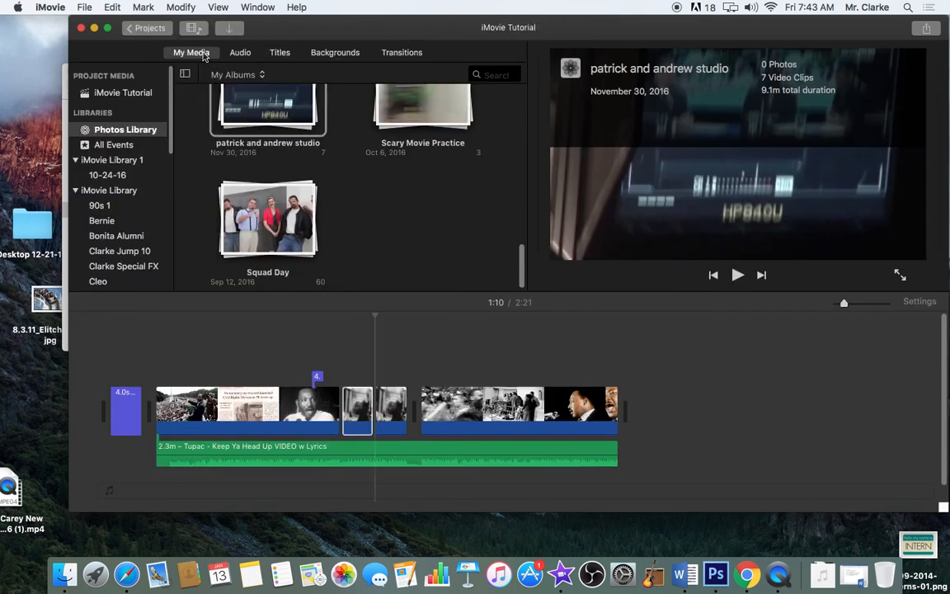
pyautogui.click(107, 218)
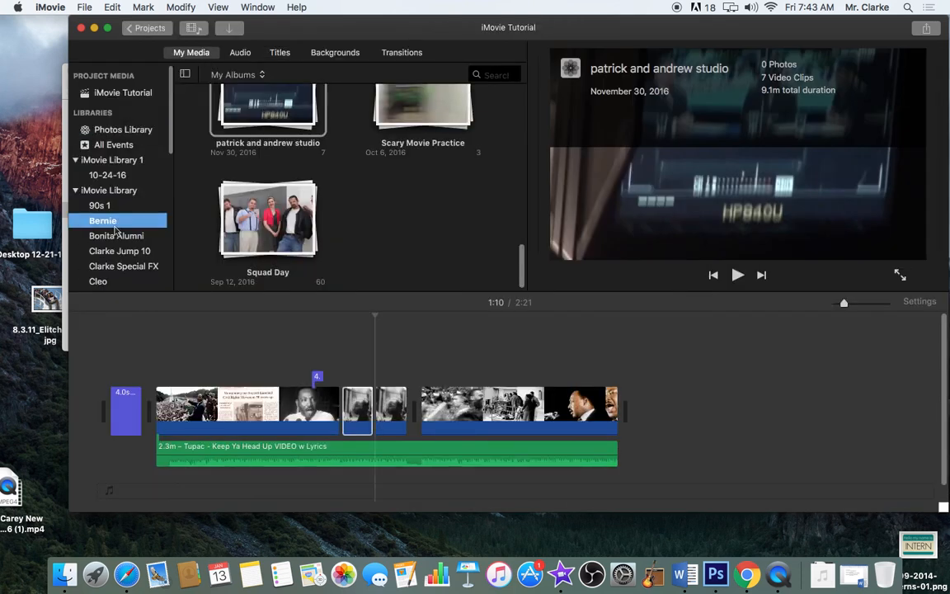
pyautogui.click(119, 237)
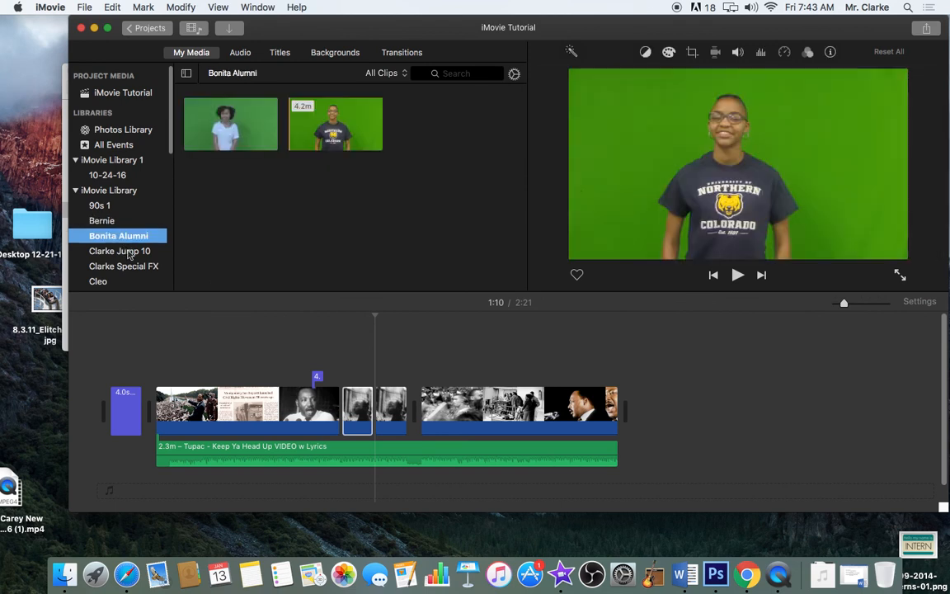
pyautogui.click(124, 252)
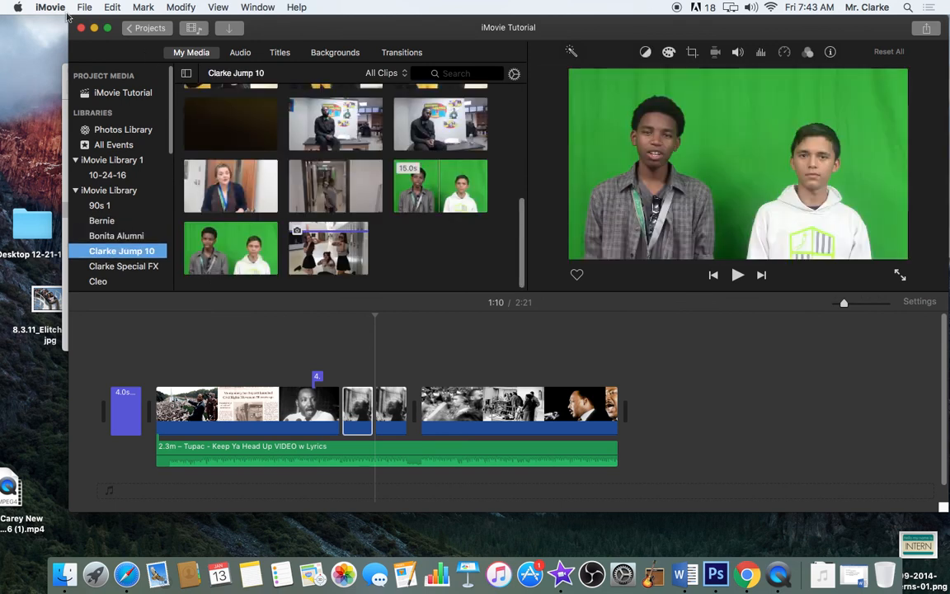
# Step: Switch to QuickTime Player
pyautogui.click(83, 7)
pyautogui.moveTo(65, 7)
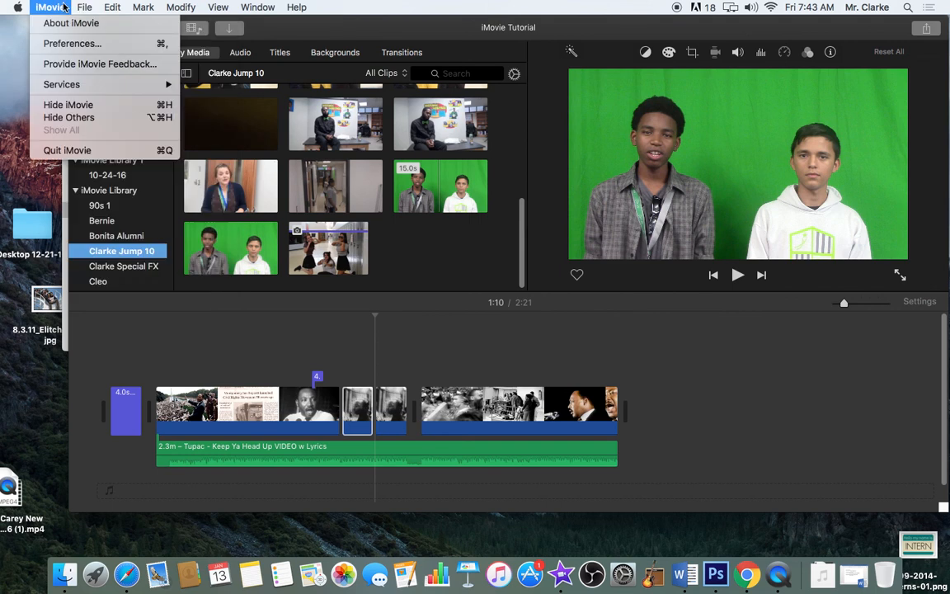
pyautogui.click(778, 576)
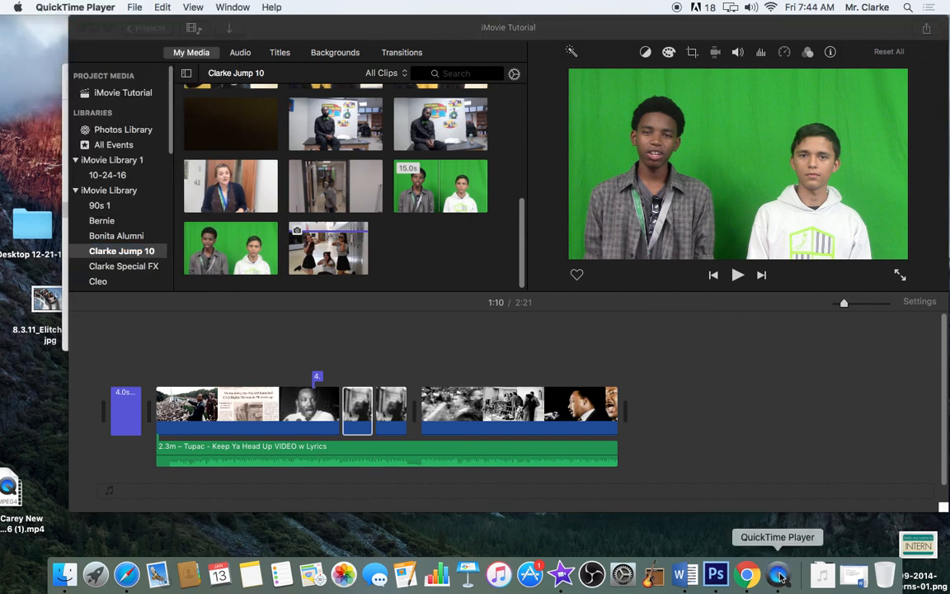